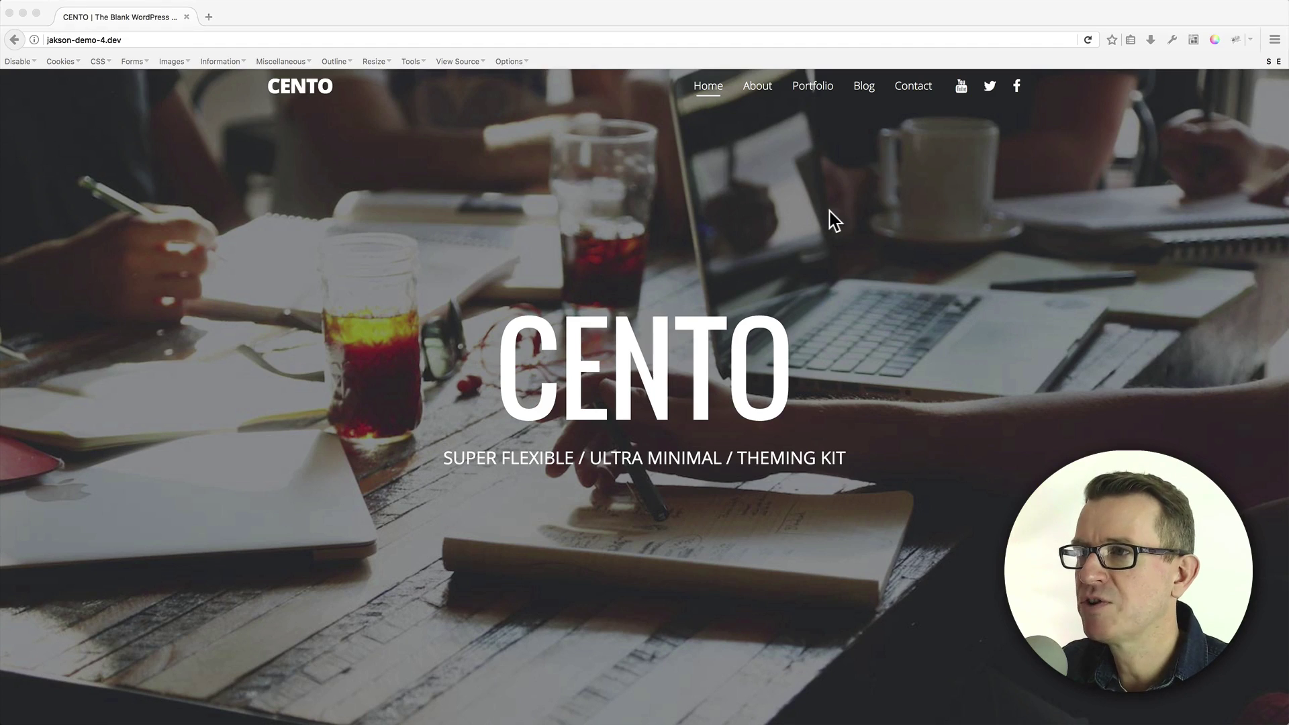
# - Open the CENTO Blog page and scroll to its Recent Posts, Categories, Archives and Search sidebar
pyautogui.click(830, 215)
pyautogui.scroll(-5, 830, 215)
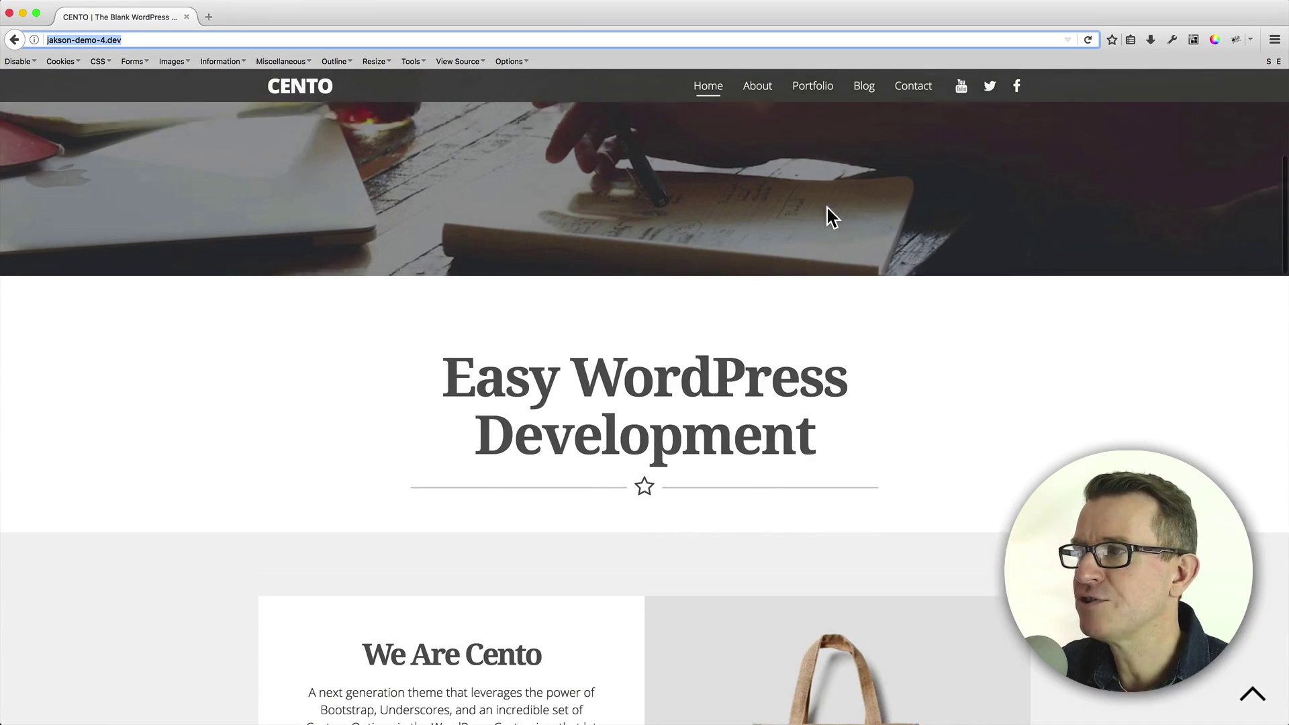
pyautogui.scroll(5, 827, 207)
pyautogui.click(863, 86)
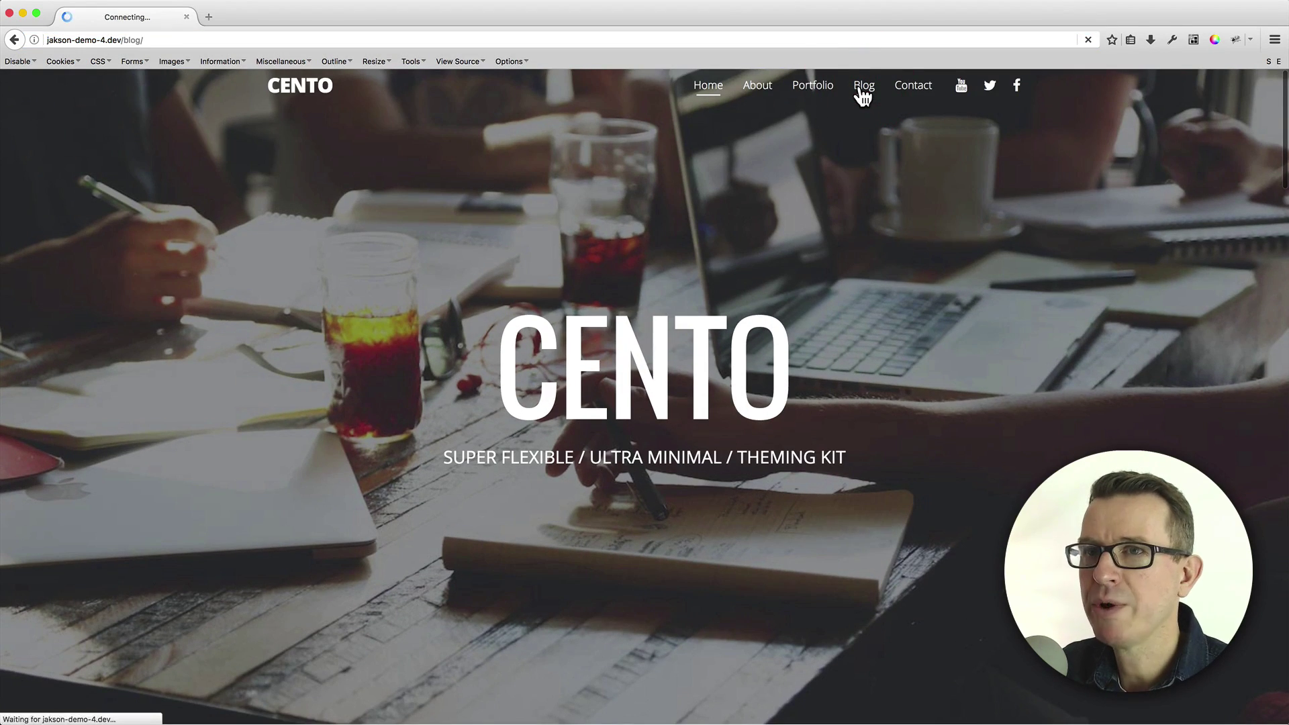
pyautogui.scroll(-6, 989, 325)
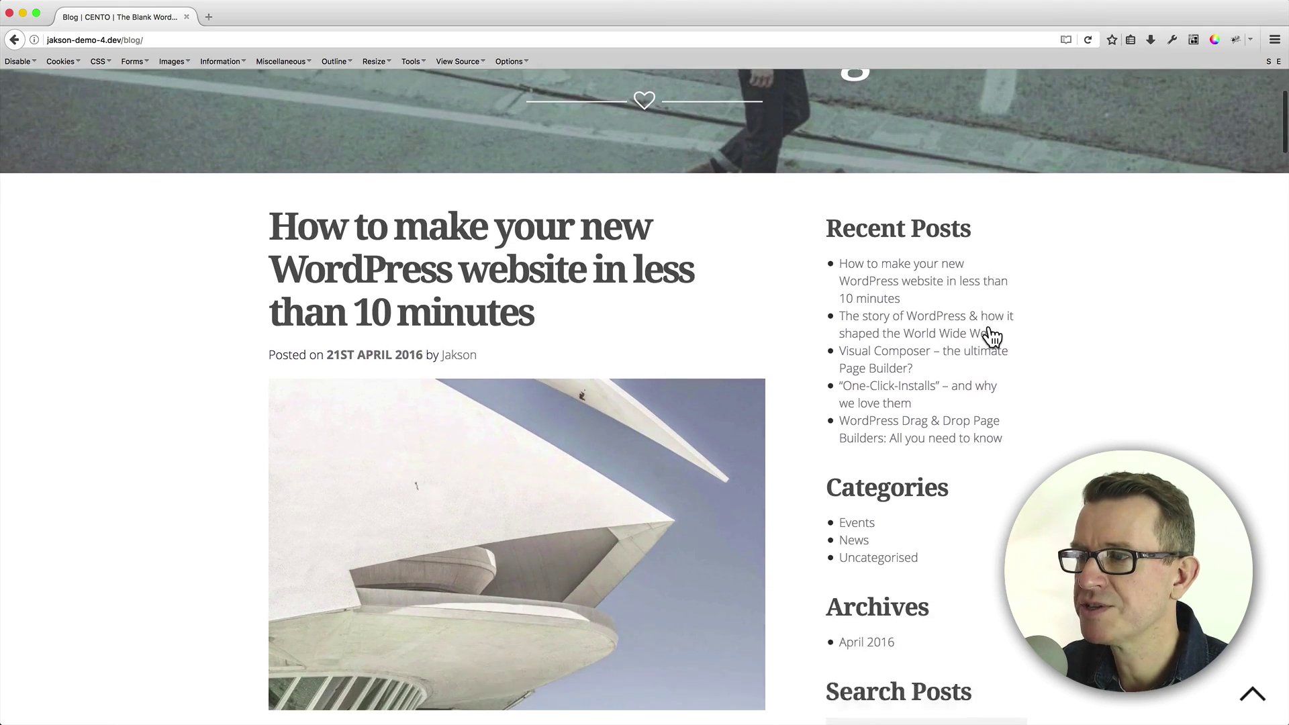
pyautogui.scroll(-3, 991, 332)
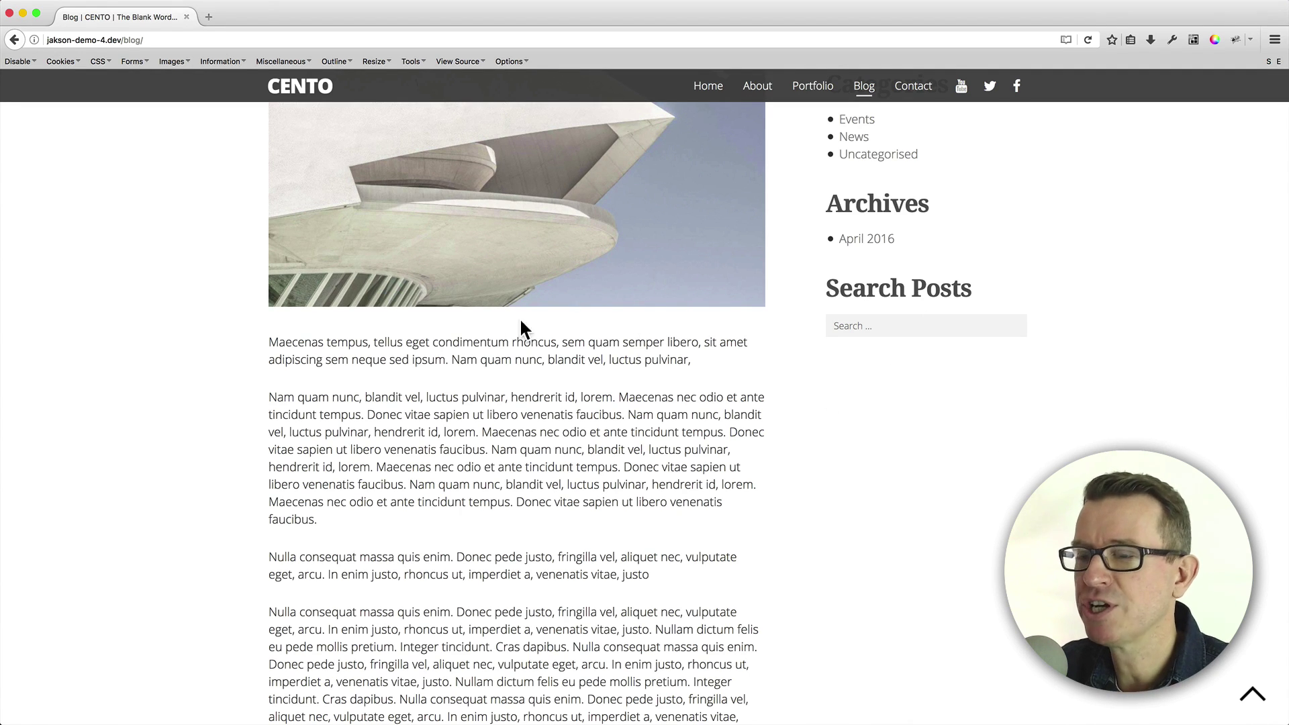
# - Go to Plugins > Add New in the WordPress admin
pyautogui.press('super+Tab')
pyautogui.click(544, 430)
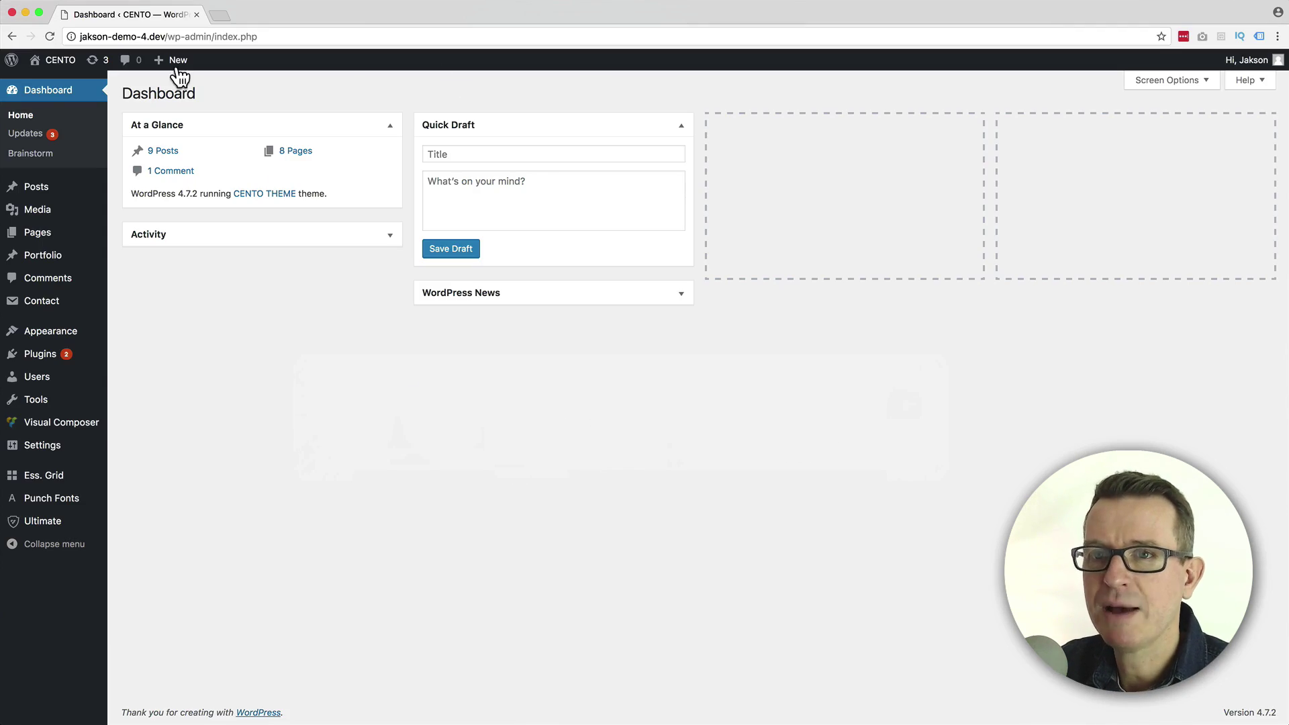
pyautogui.moveTo(43, 361)
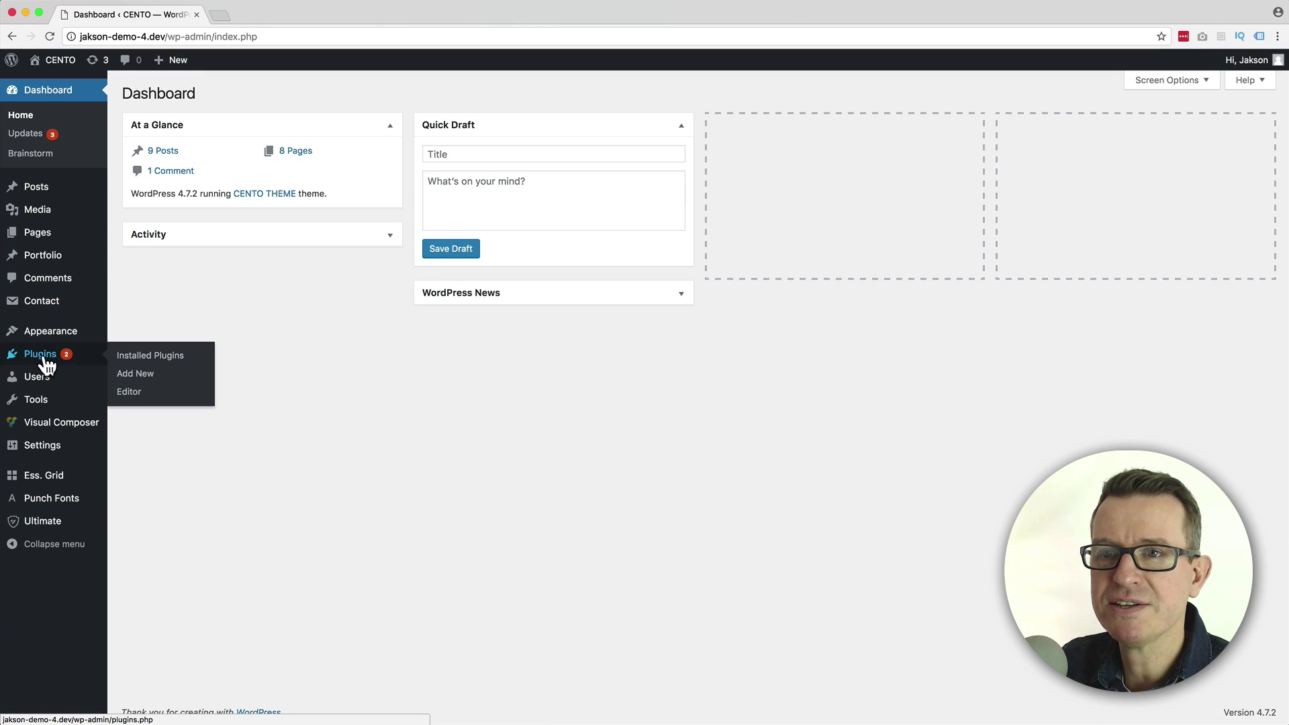
pyautogui.click(145, 374)
# - Search for 'Q2W3 Fixed Widget', install it and activate it
pyautogui.press('super+Tab')
pyautogui.click(623, 430)
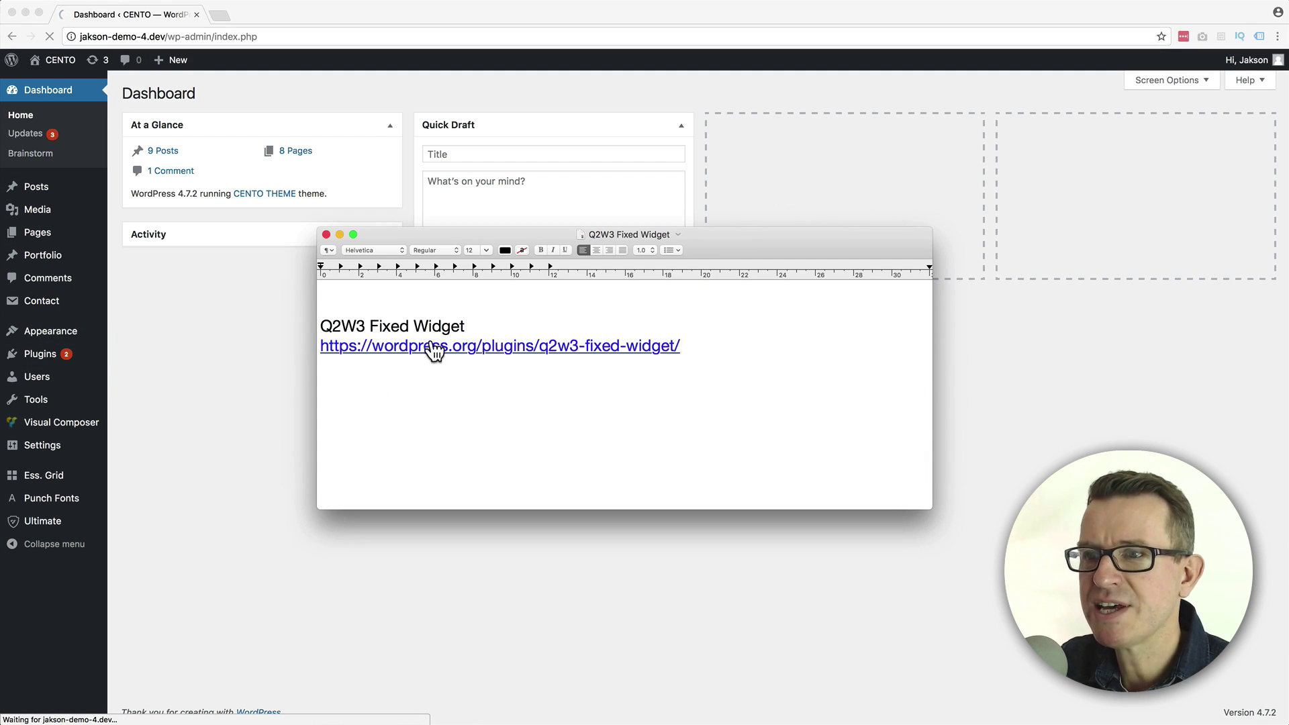
pyautogui.moveTo(474, 325); pyautogui.dragTo(290, 317)
pyautogui.press('super+c')
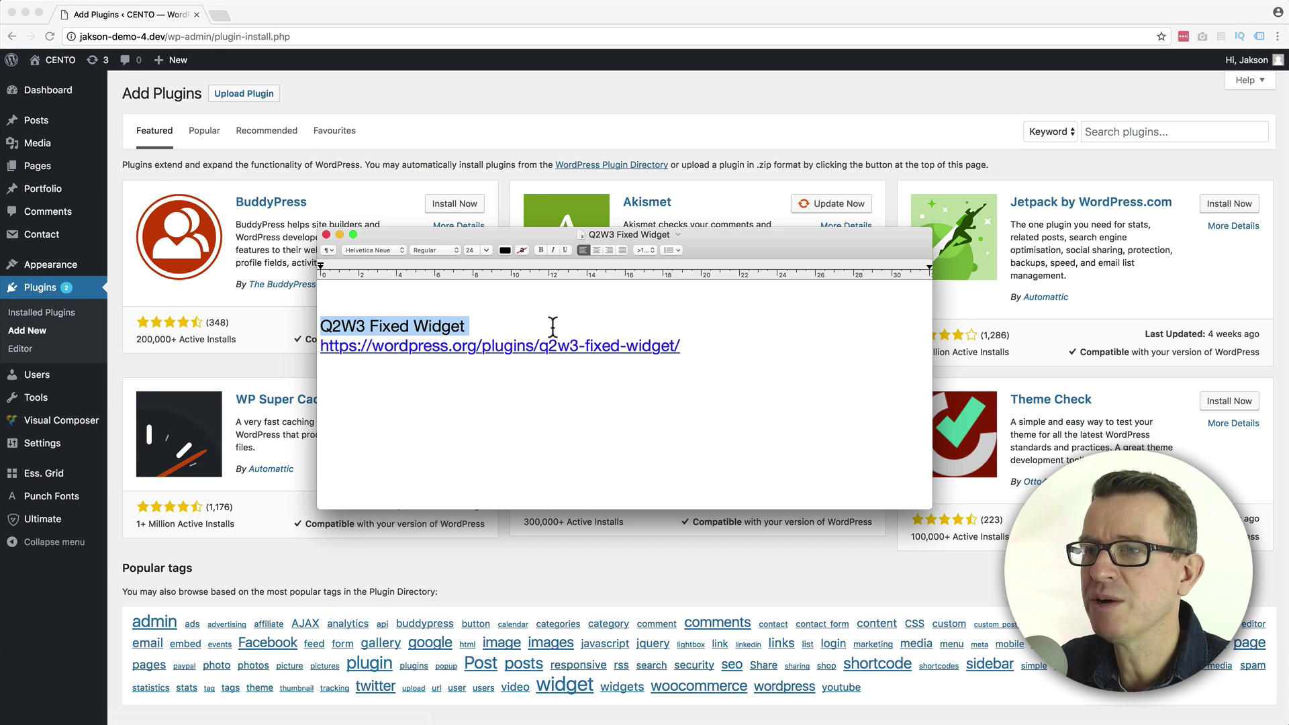
pyautogui.click(1132, 128)
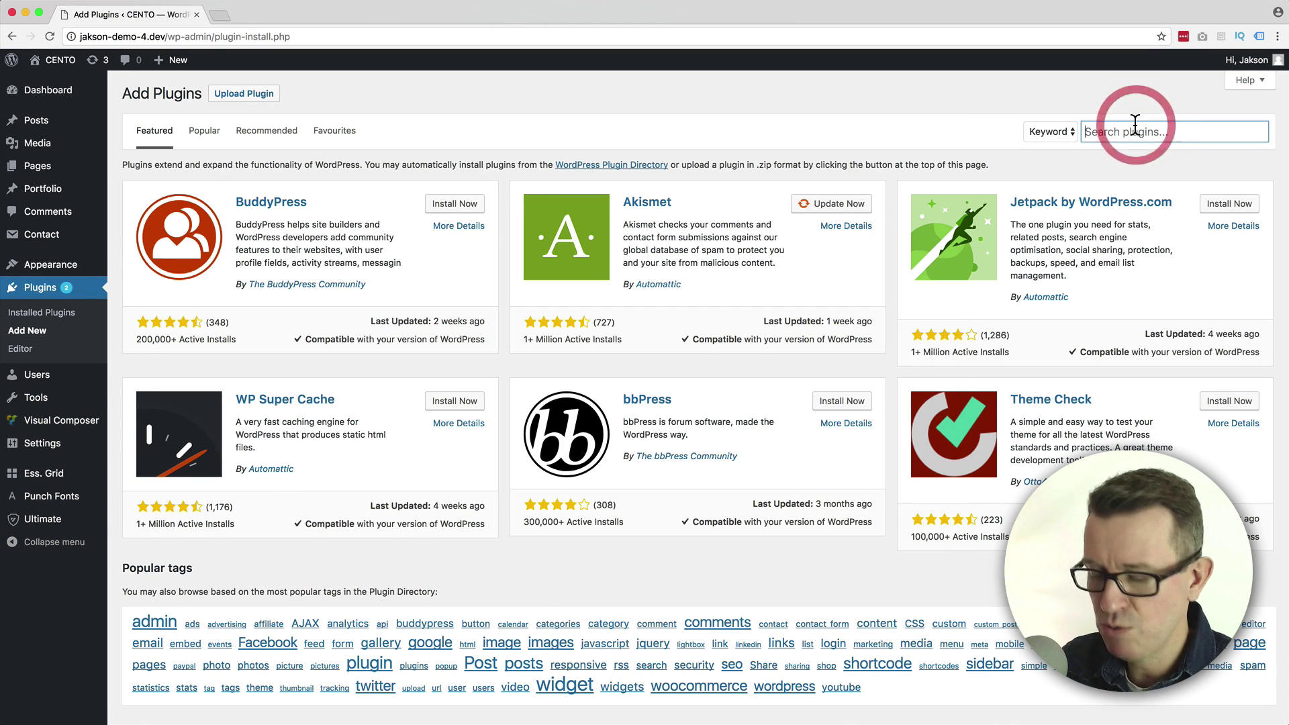
pyautogui.press('super+v')
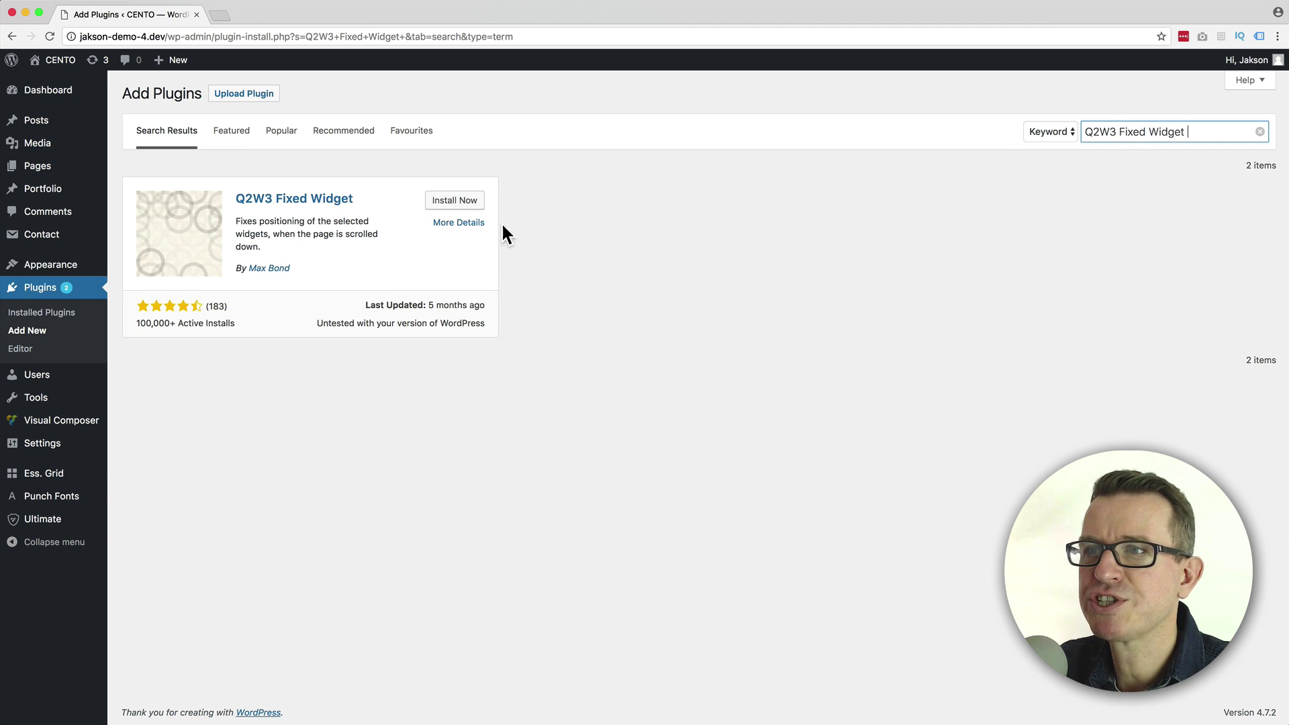
pyautogui.click(466, 205)
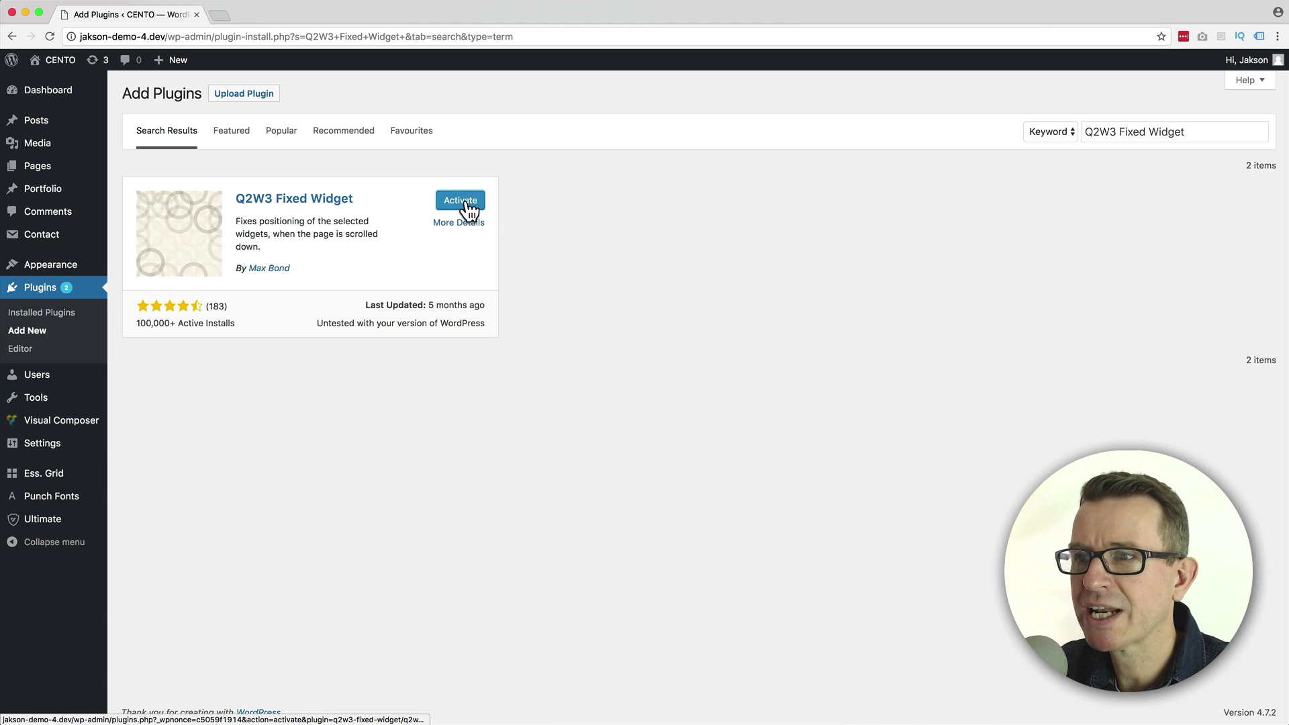
pyautogui.click(469, 208)
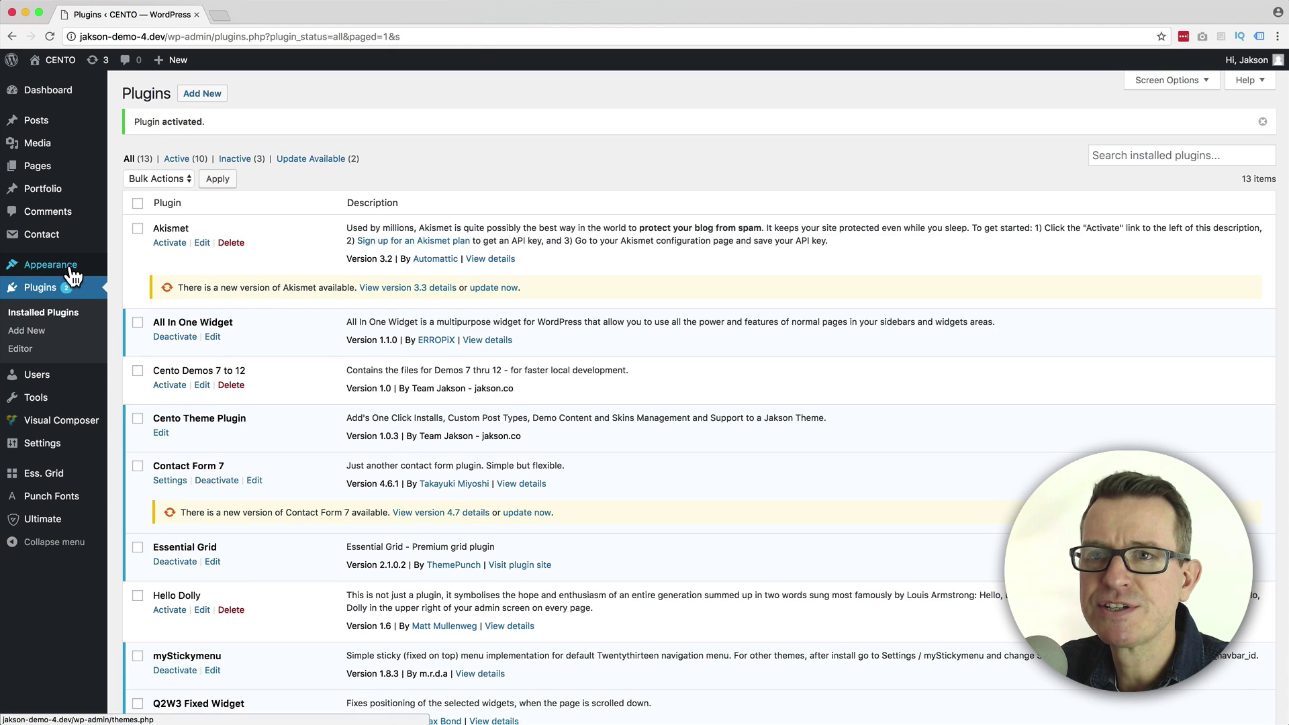
# - Open Appearance > Widgets and compare it against the live blog's sidebar
pyautogui.moveTo(72, 276)
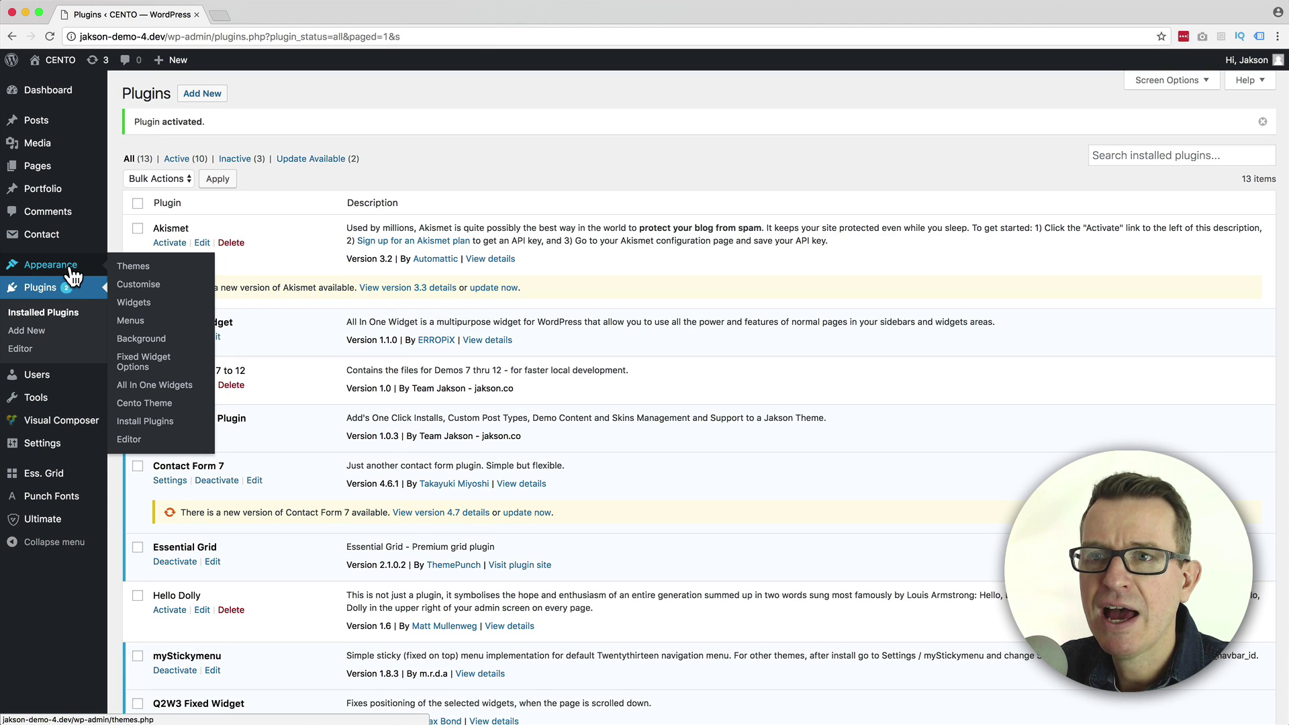
pyautogui.click(138, 306)
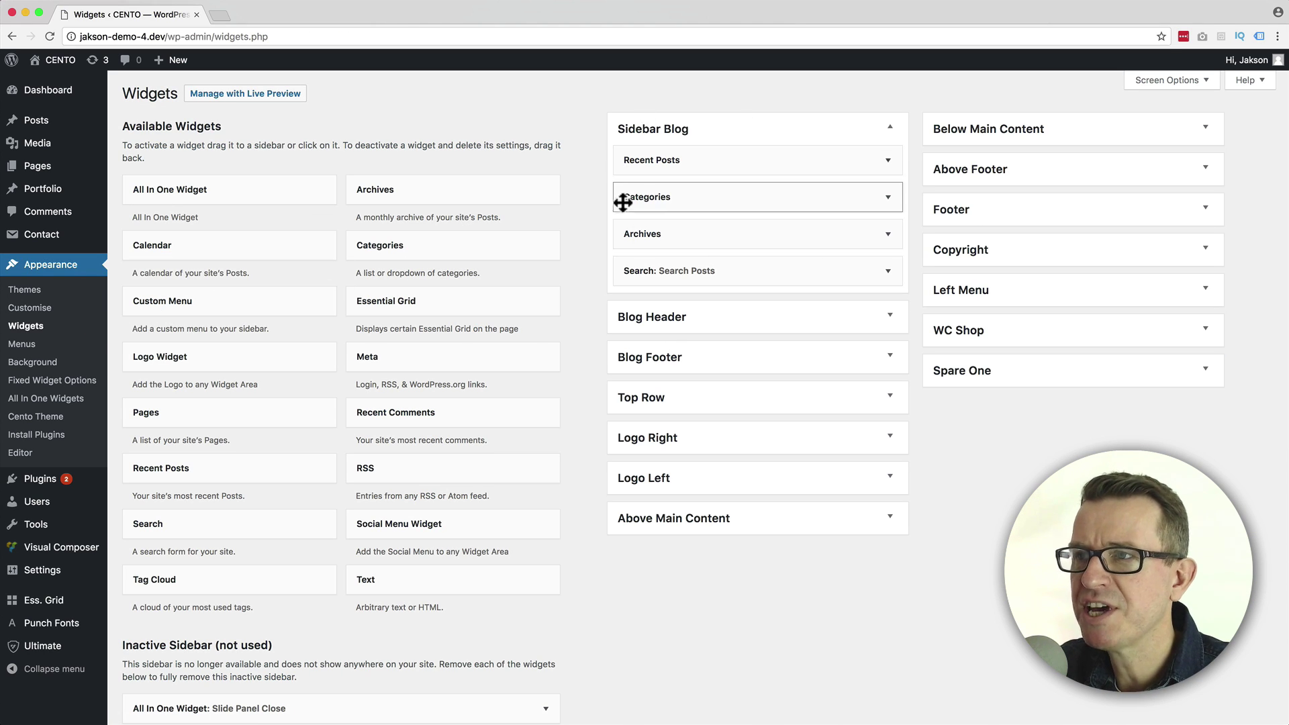
pyautogui.press('super+Tab')
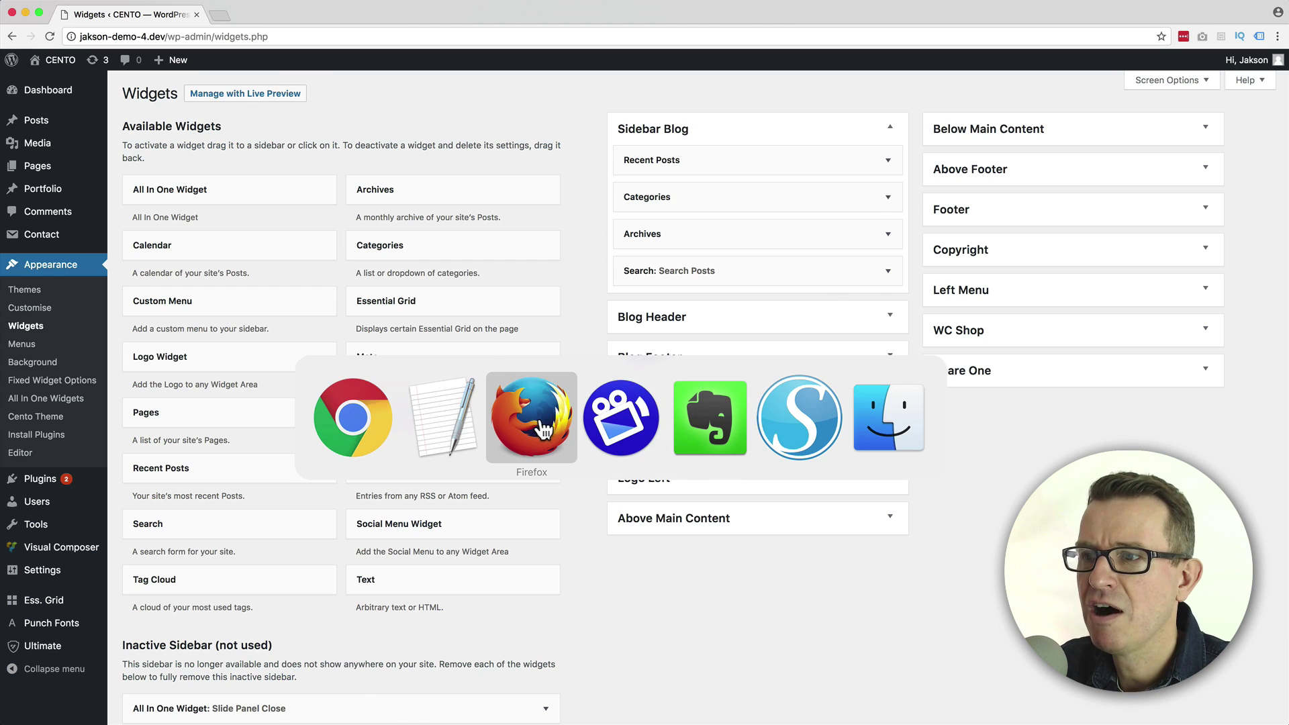
pyautogui.click(544, 427)
pyautogui.scroll(10, 882, 318)
pyautogui.scroll(-5, 892, 351)
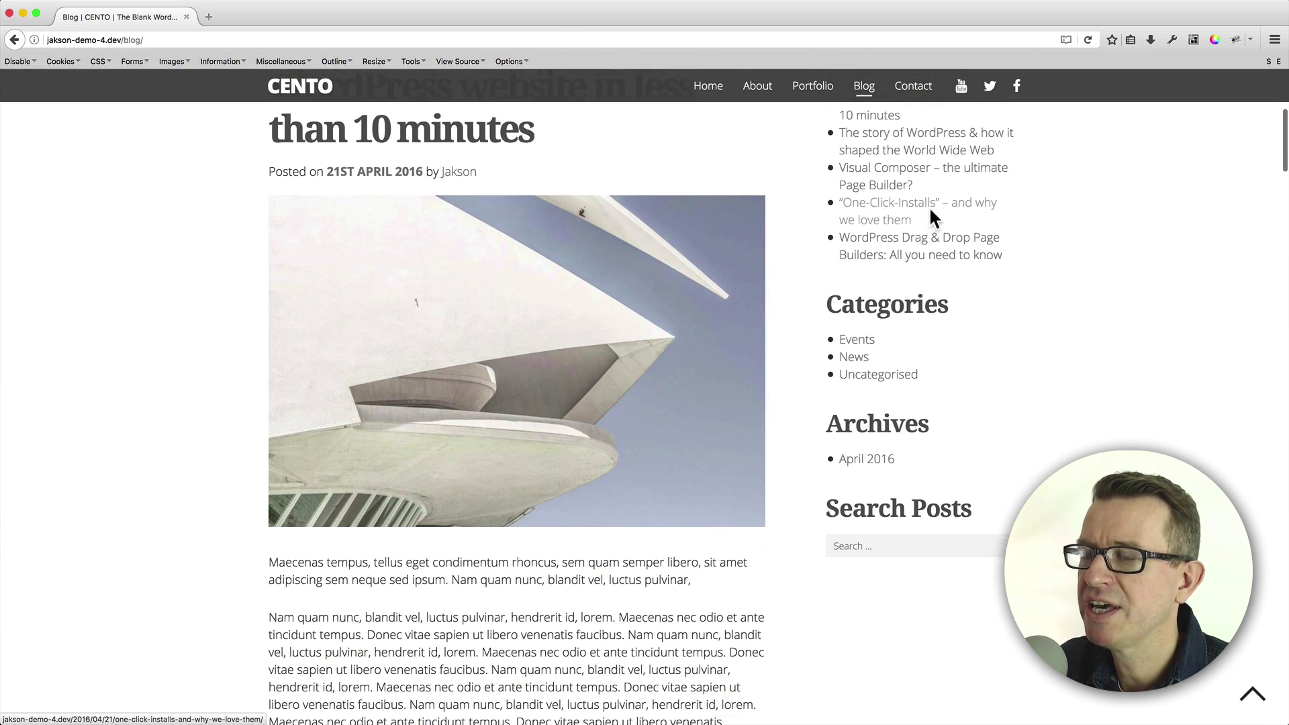
pyautogui.scroll(-1, 929, 215)
# - Mark the Sidebar Blog Search Posts widget as a fixed widget
pyautogui.press('super+Tab')
pyautogui.click(888, 270)
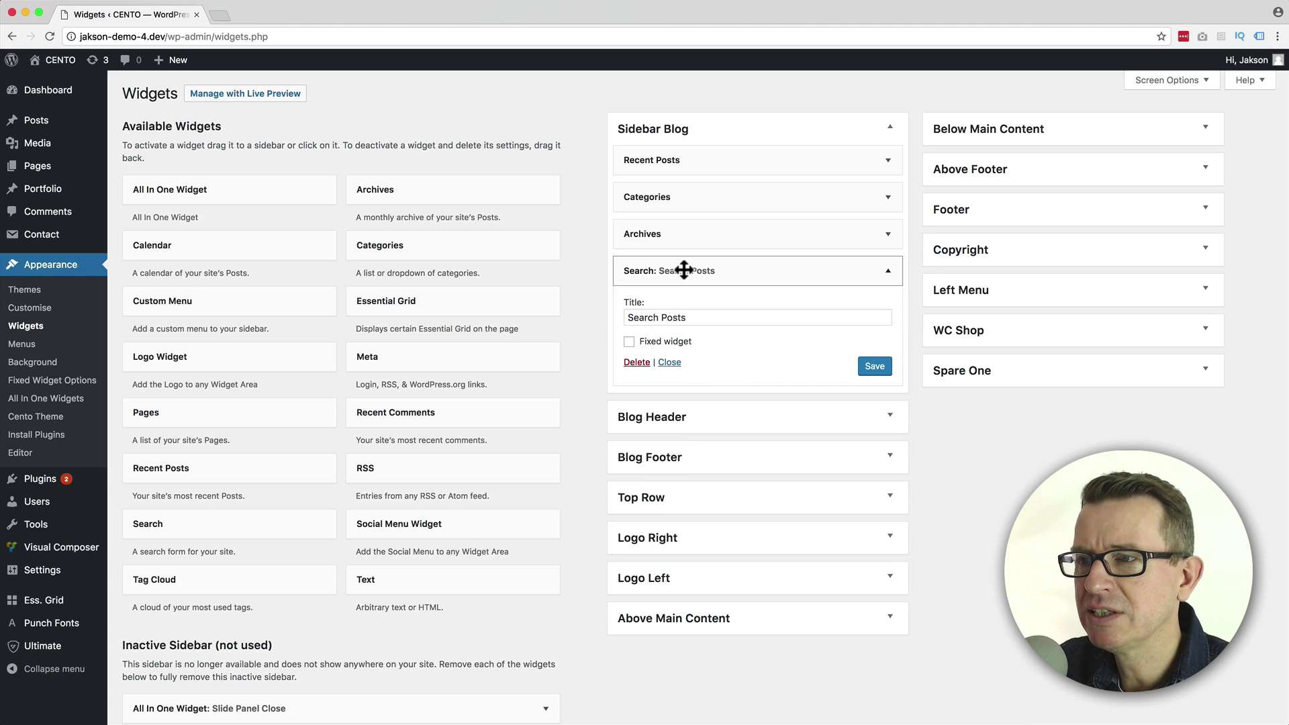
pyautogui.click(629, 341)
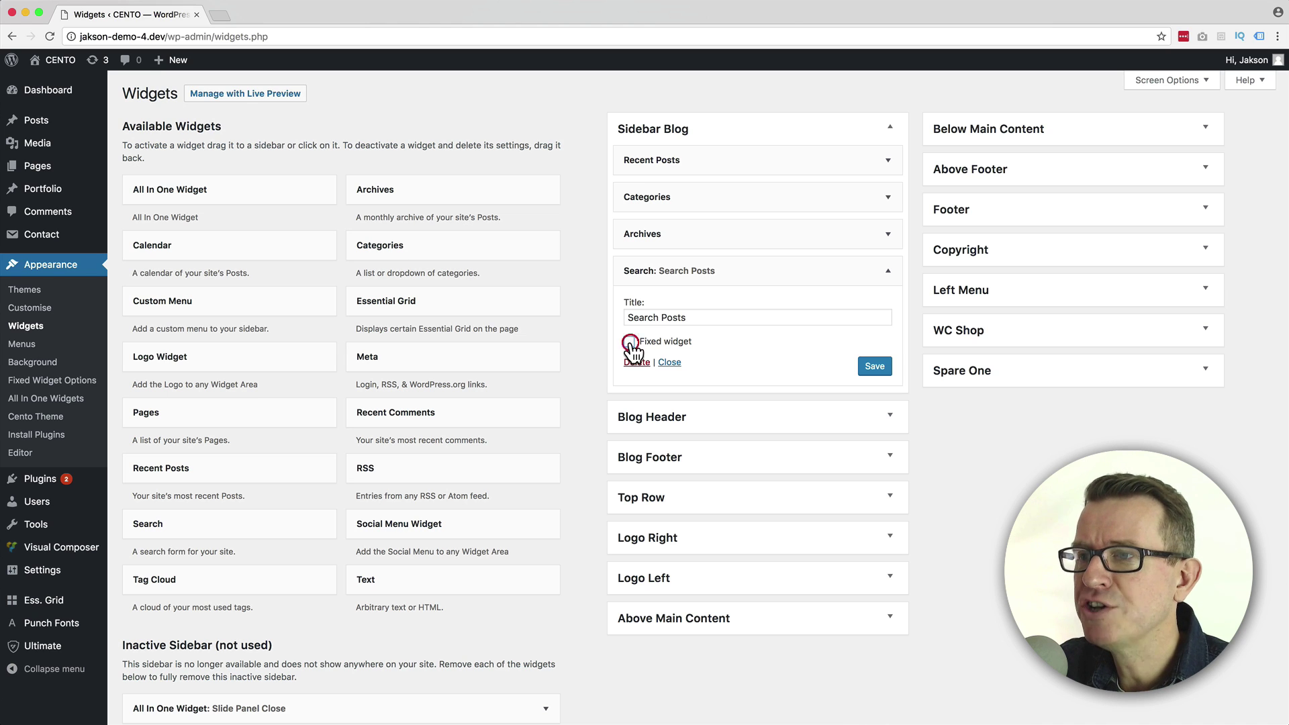
# - Add a Calendar widget titled 'Calendar' to Sidebar Blog, mark it fixed and save it
pyautogui.click(888, 271)
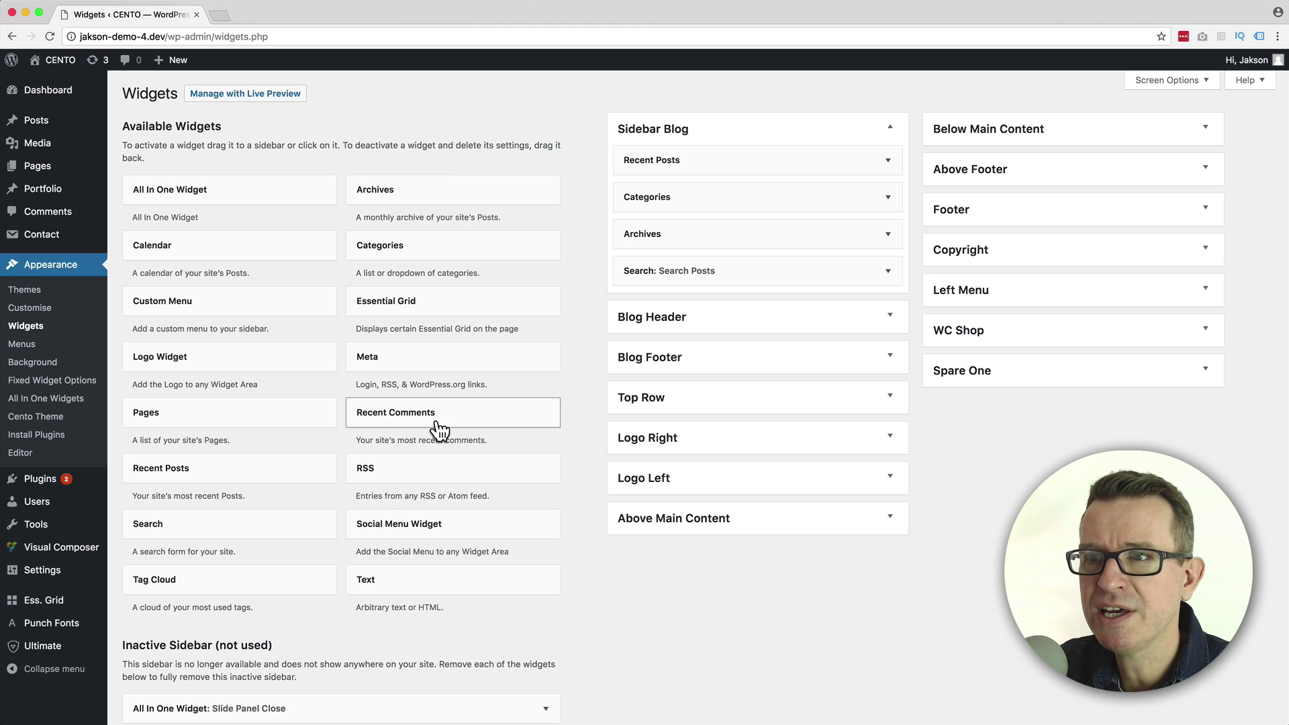
pyautogui.moveTo(207, 251); pyautogui.dragTo(739, 309)
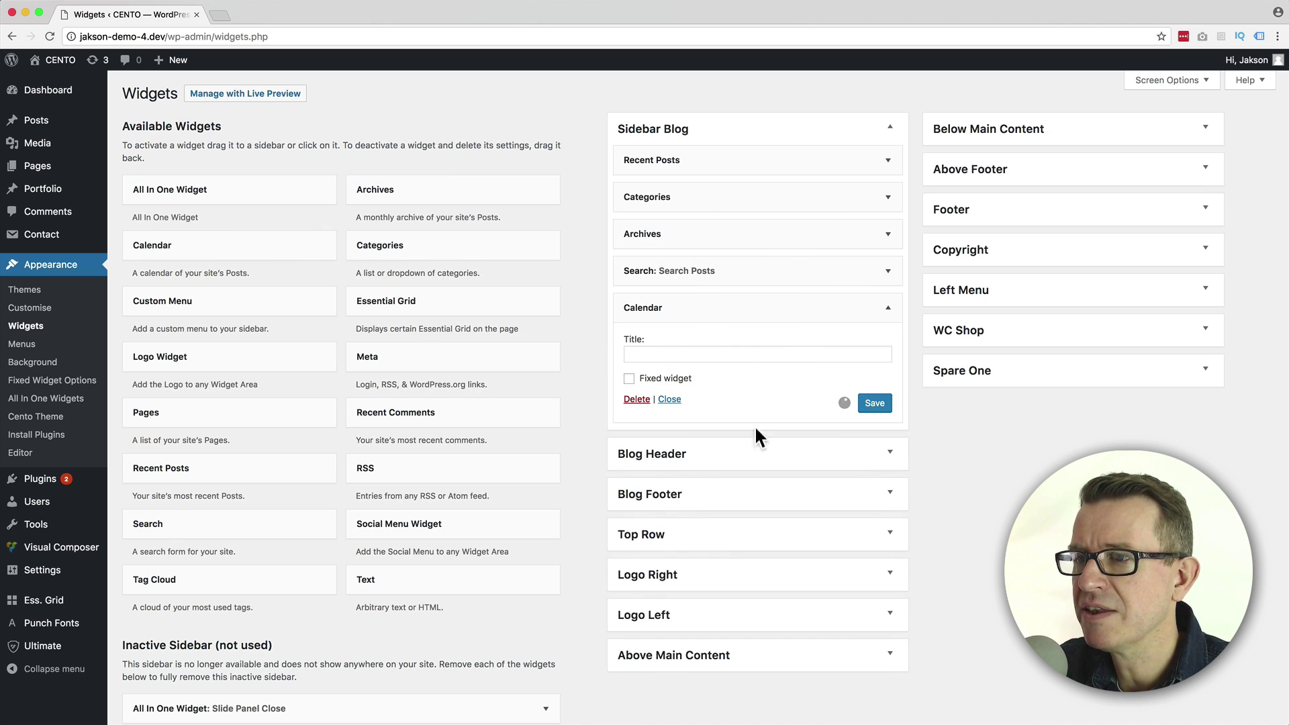
pyautogui.click(629, 380)
pyautogui.click(727, 351)
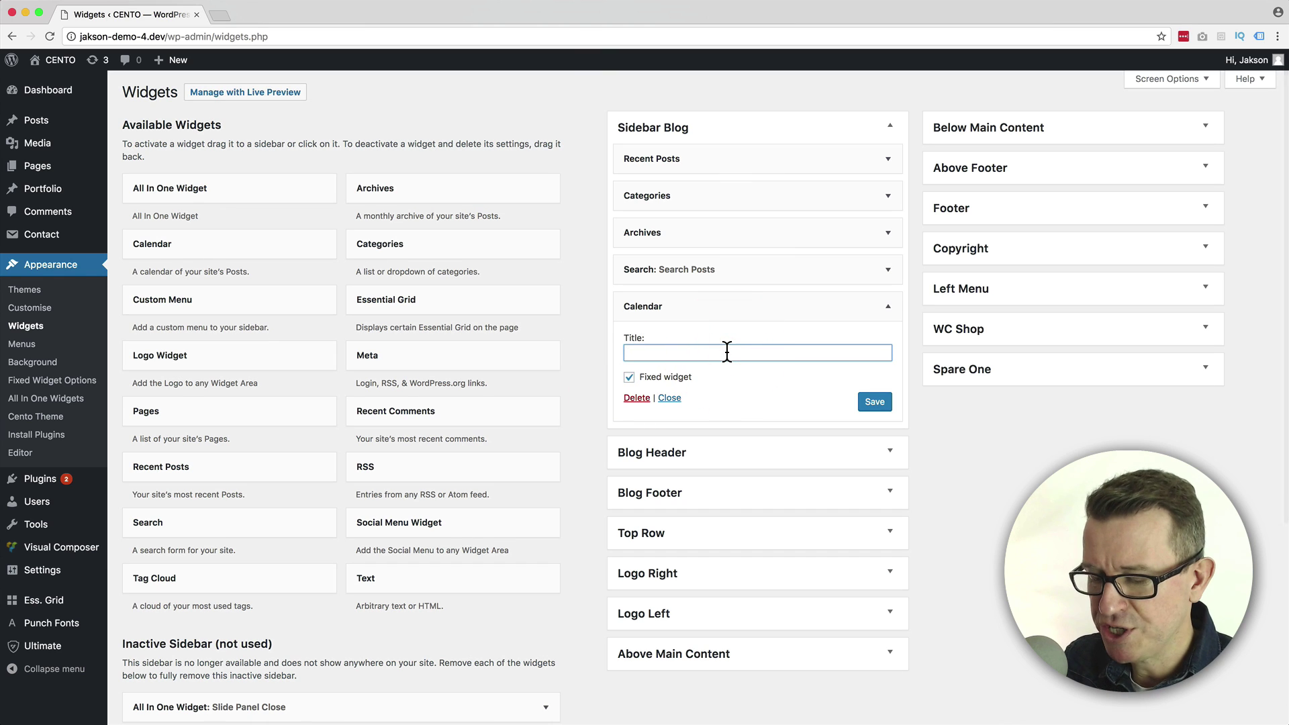
pyautogui.write('Cal')
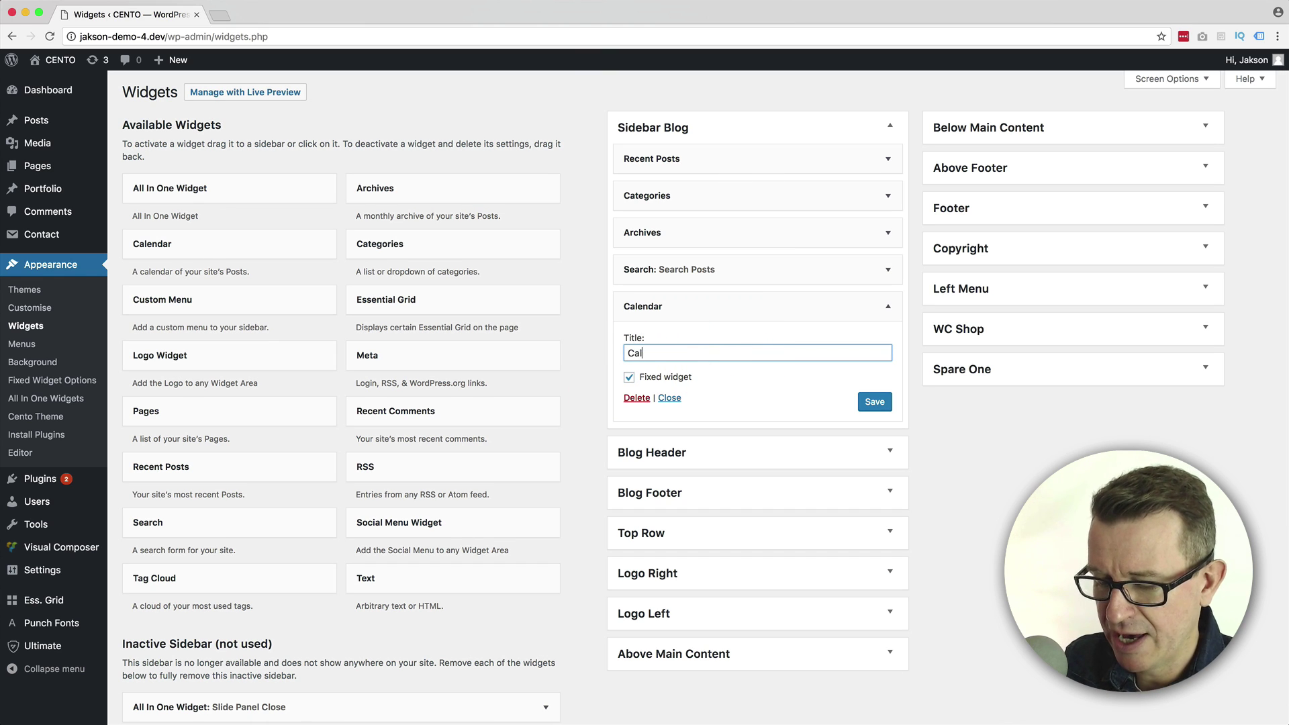
pyautogui.write('endar')
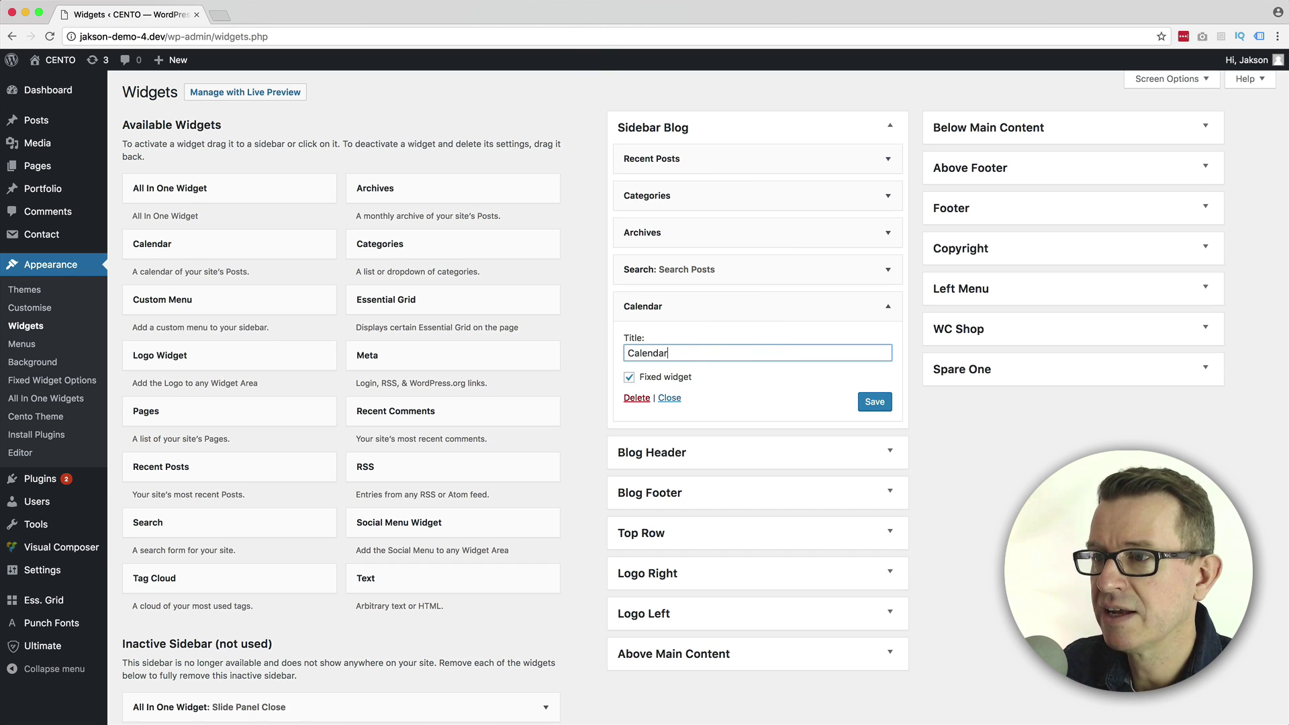
pyautogui.click(874, 402)
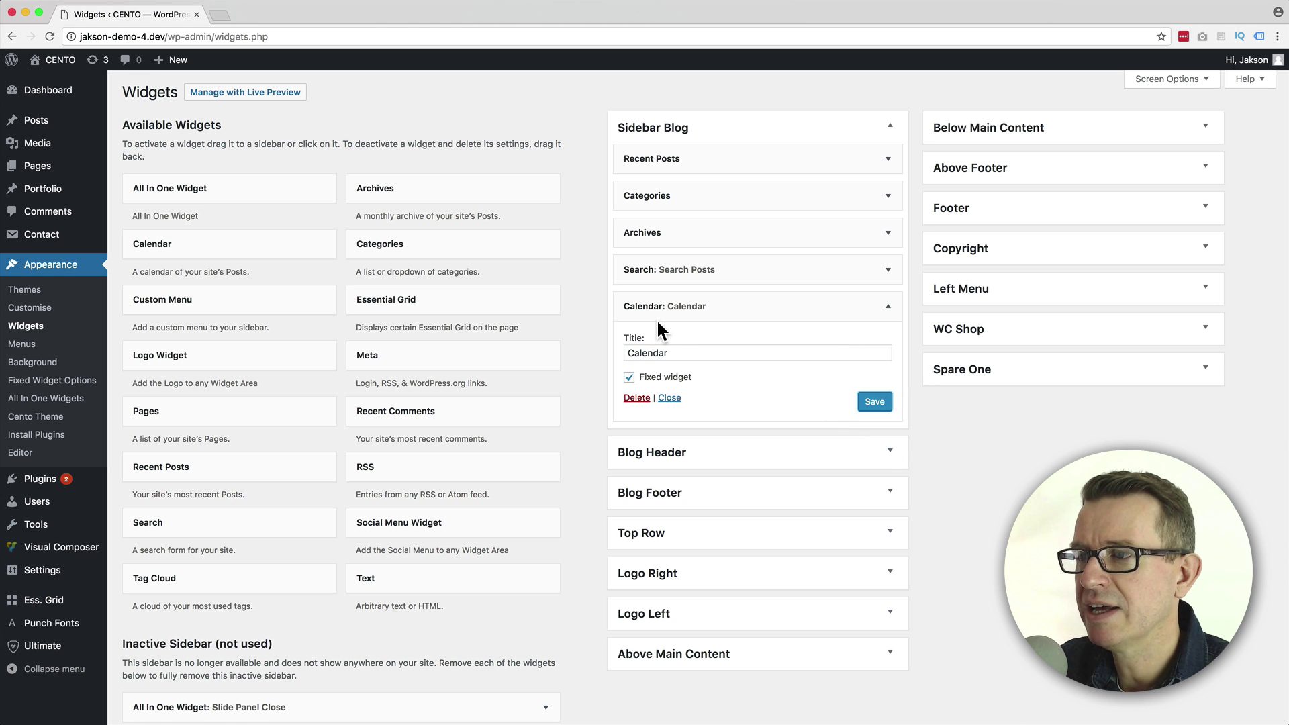
pyautogui.press('super+Tab')
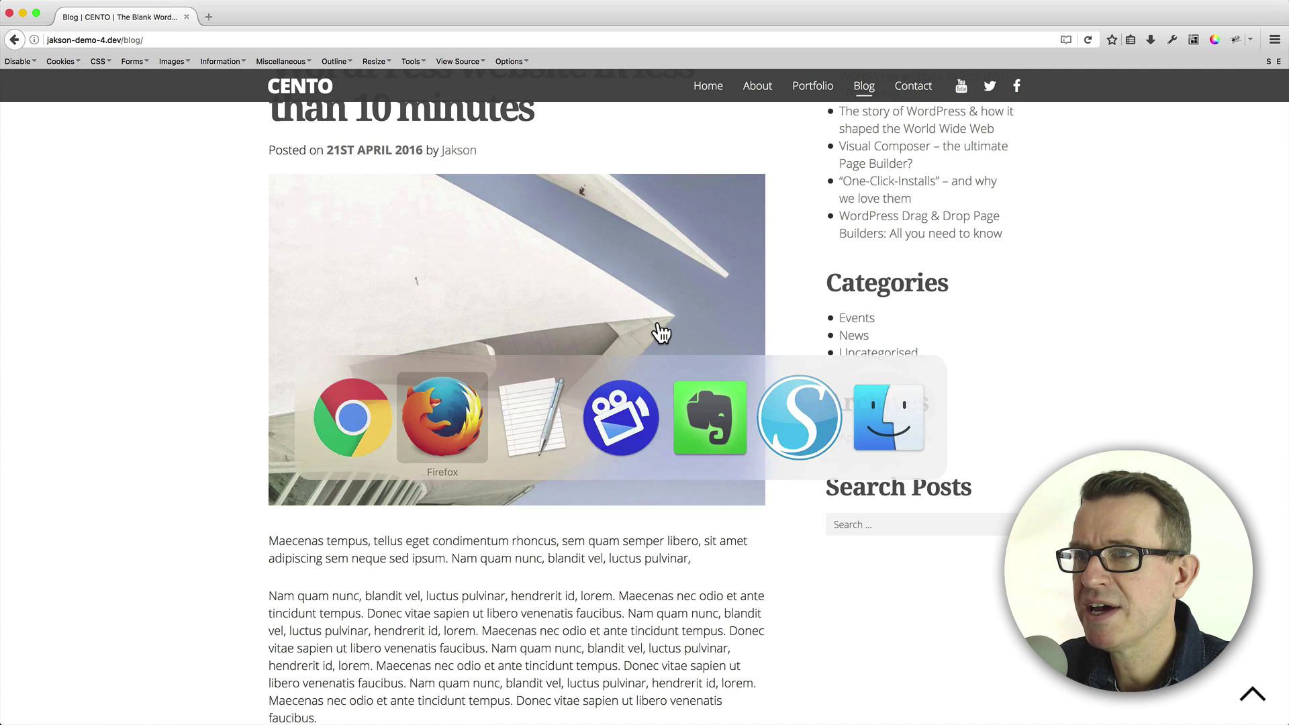
# - Reload the blog and scroll down to confirm the Calendar stays pinned
pyautogui.press('super+r')
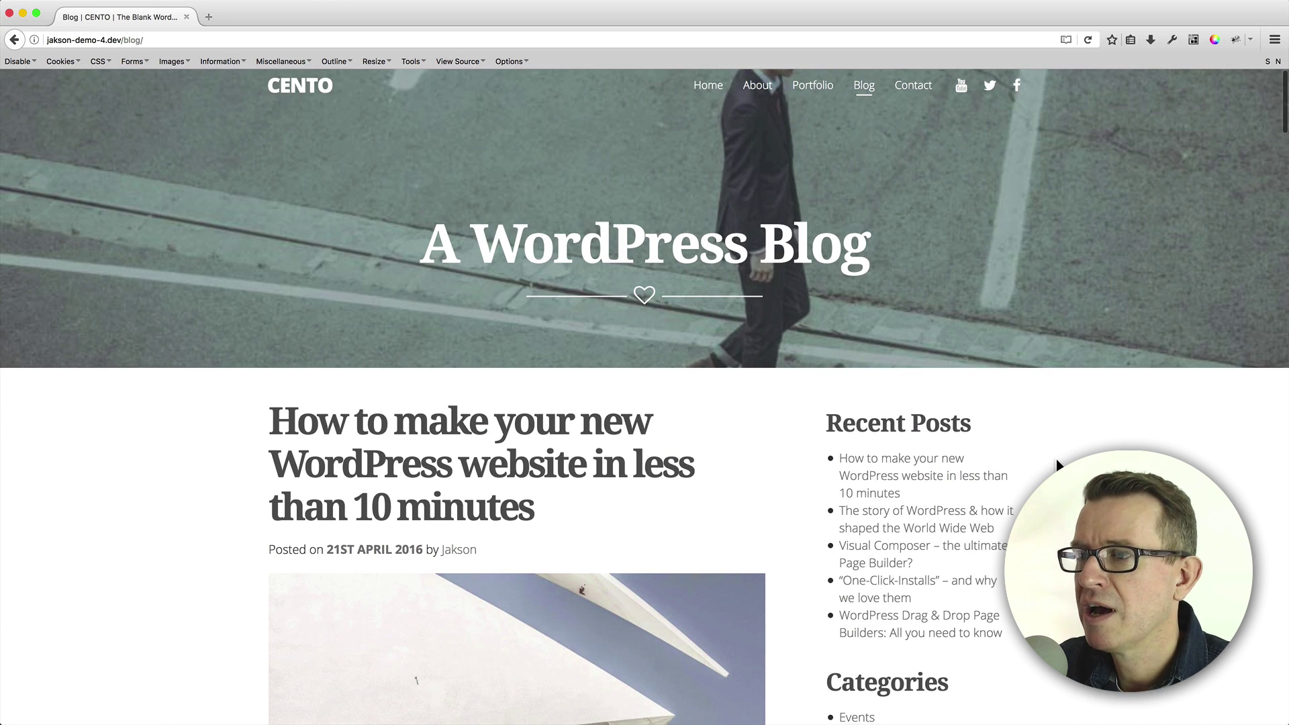
pyautogui.scroll(-10, 1057, 459)
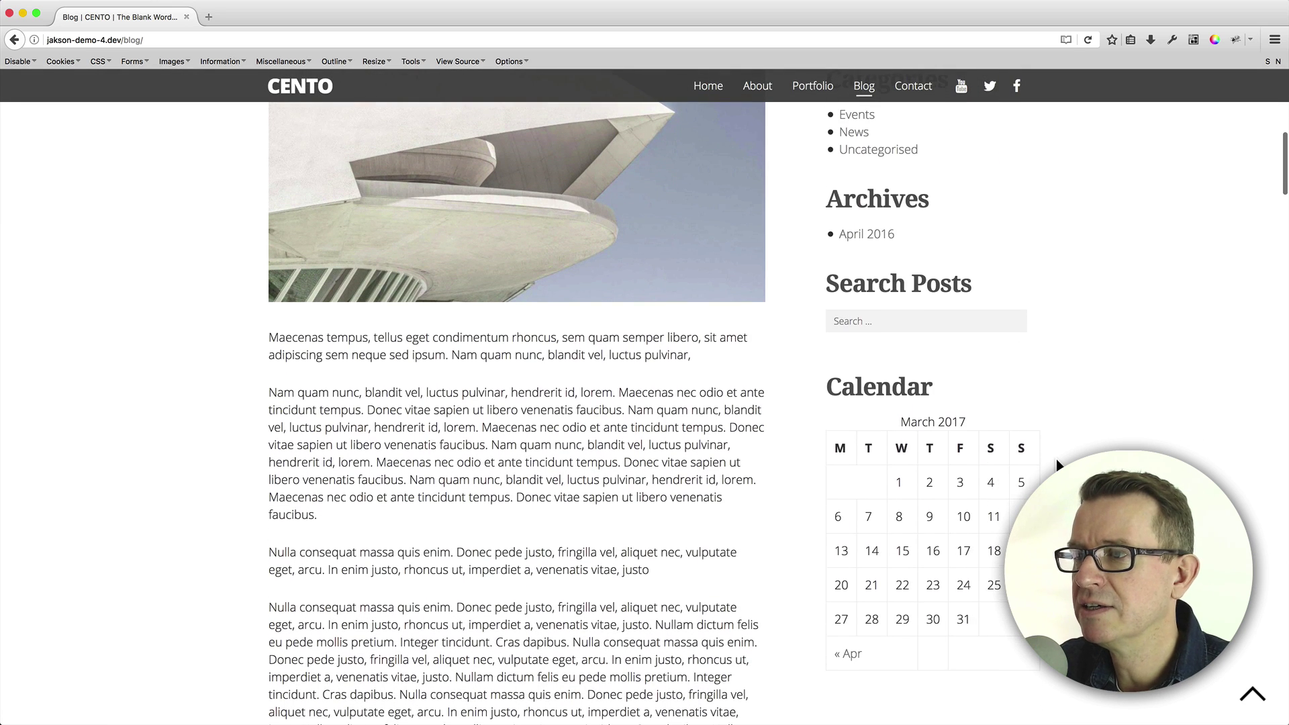
pyautogui.scroll(1, 1057, 458)
pyautogui.scroll(-3, 1057, 458)
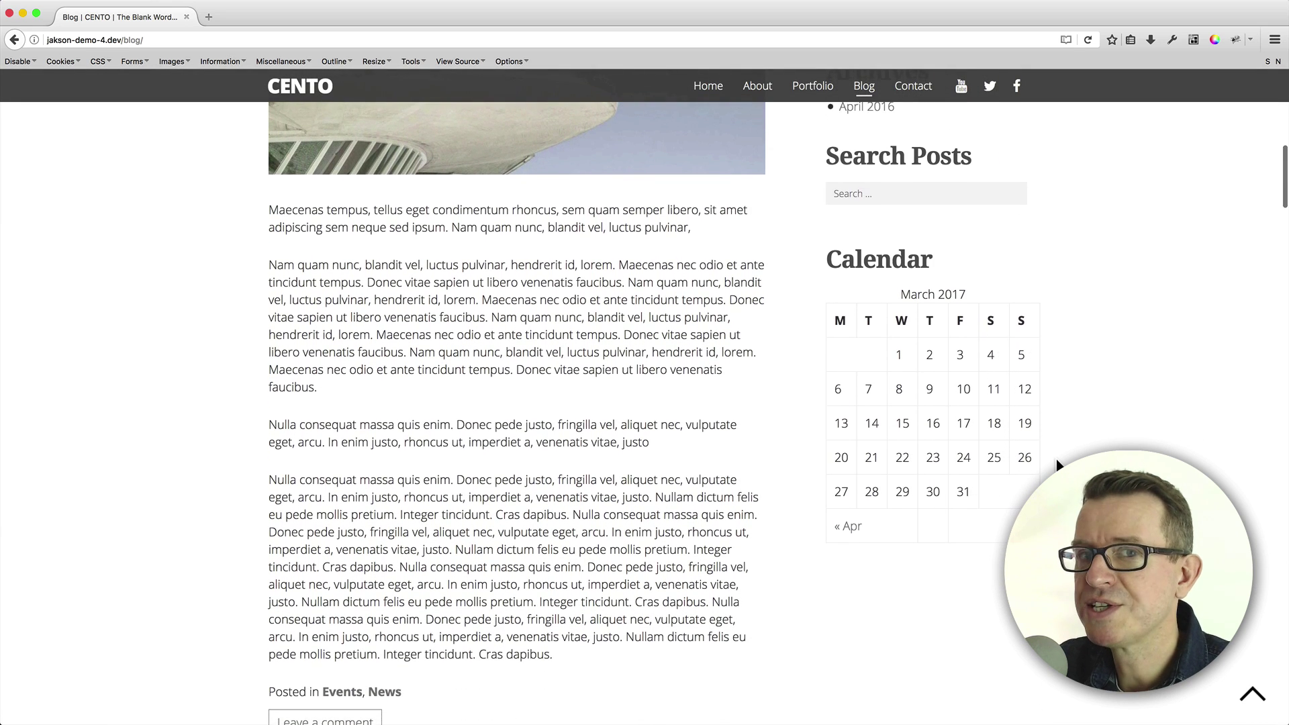
pyautogui.scroll(-4, 1057, 458)
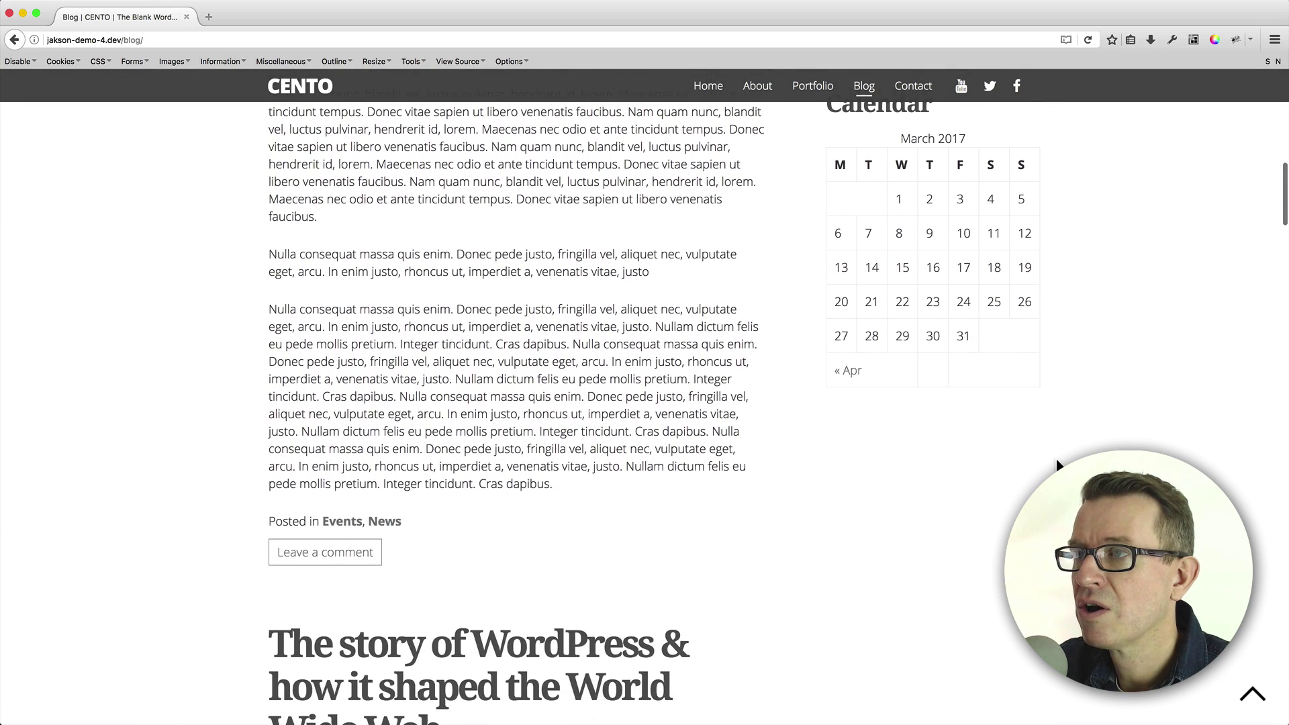
pyautogui.scroll(-6, 1057, 459)
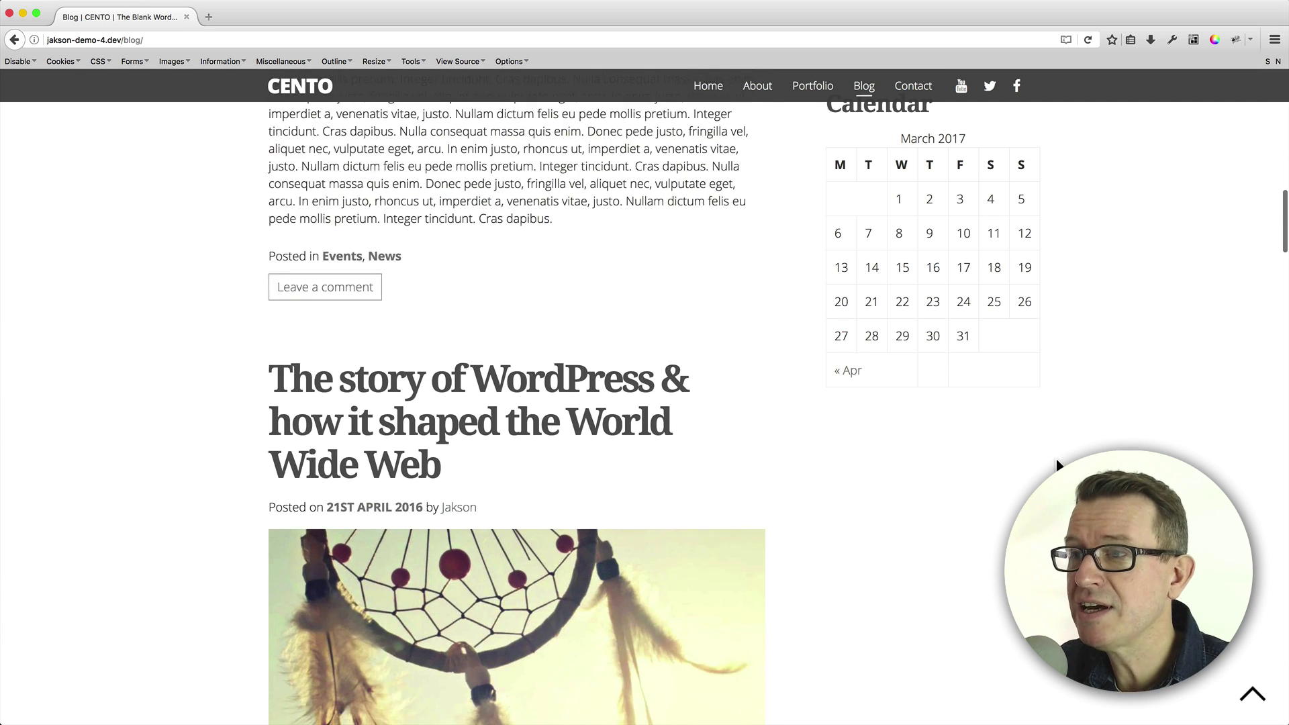
pyautogui.scroll(-8, 1058, 458)
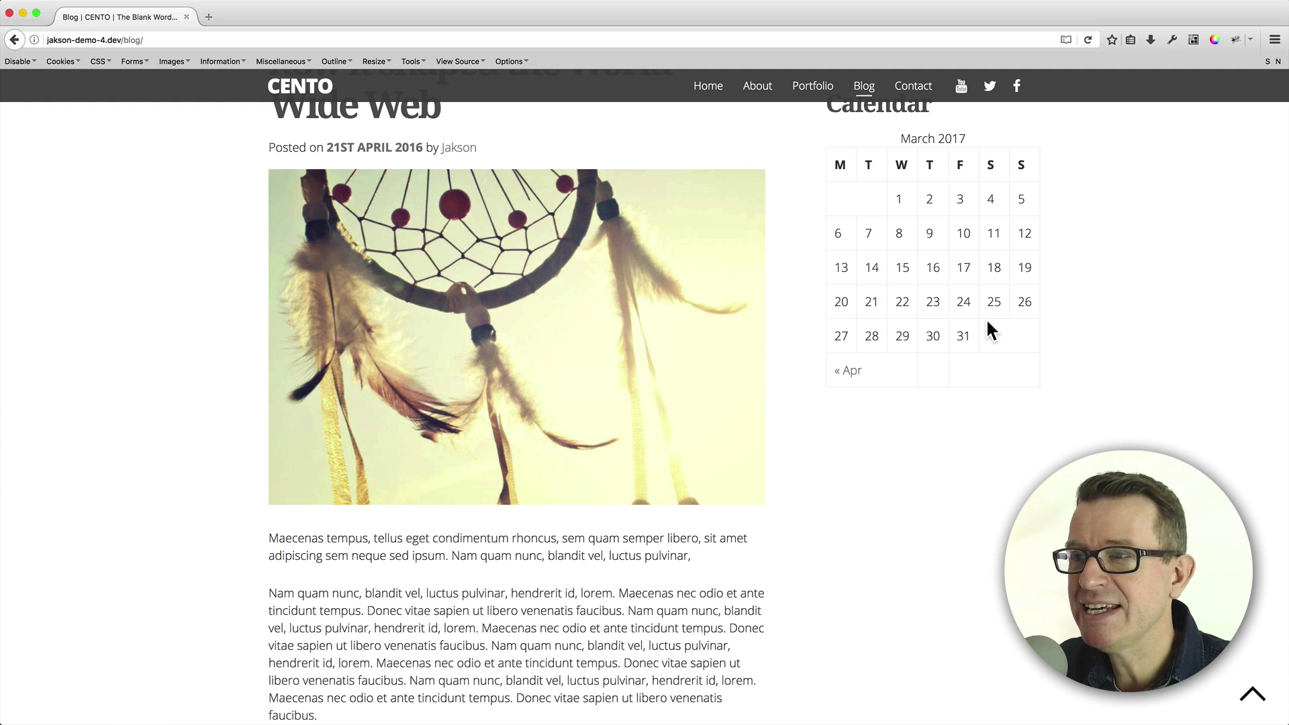
pyautogui.press('super+Tab')
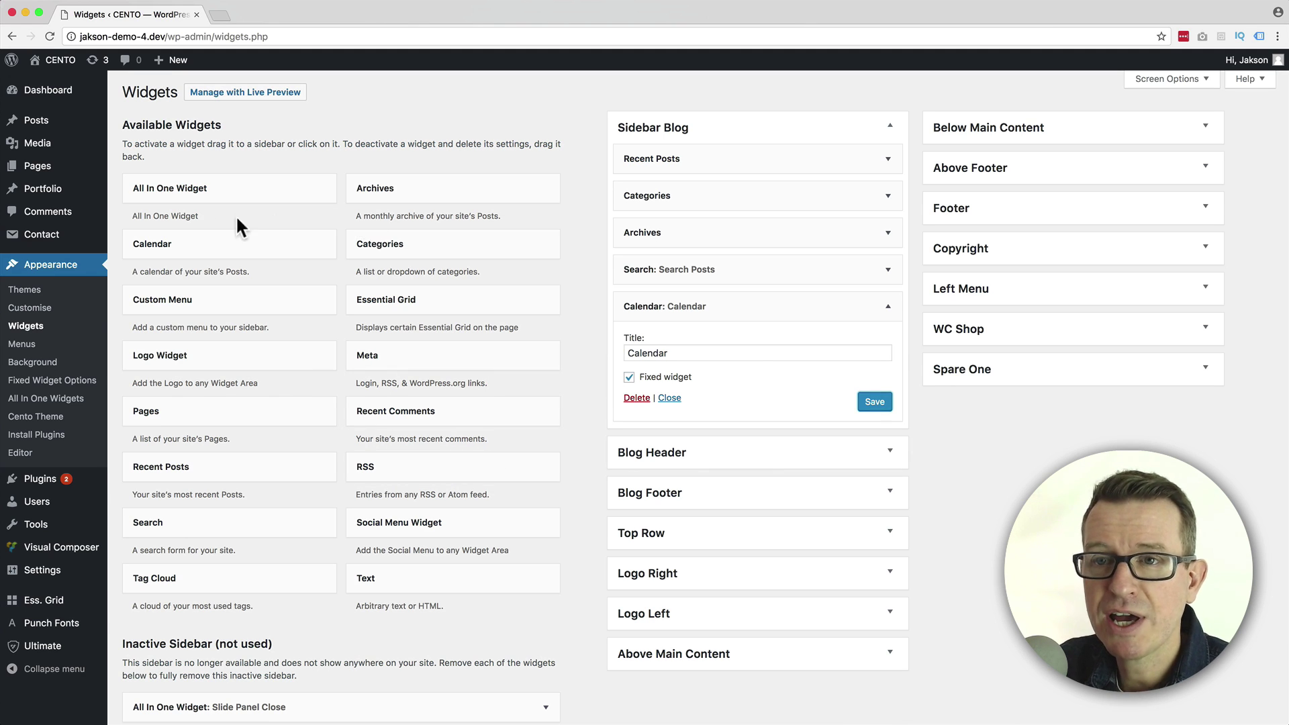
# - Change Fixed Widget Options Margin Top from 10 to 60 and save the changes
pyautogui.click(68, 381)
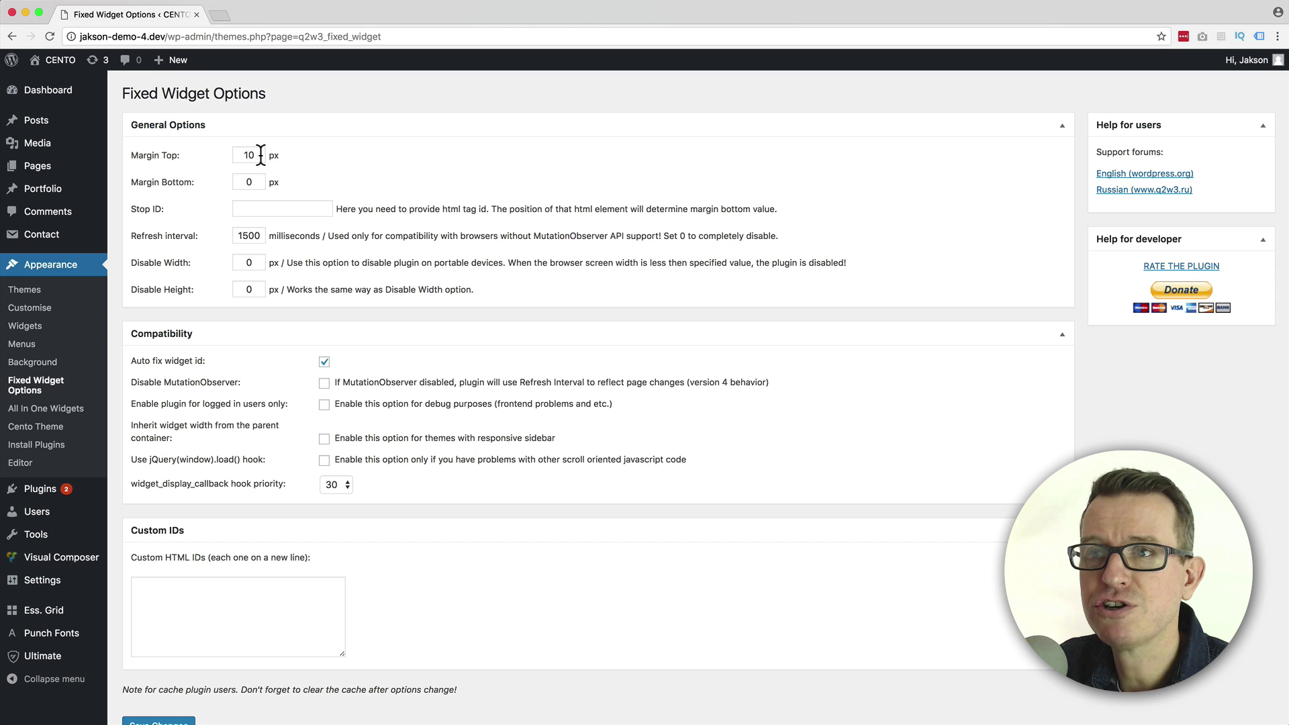
pyautogui.doubleClick(232, 154)
pyautogui.write('60')
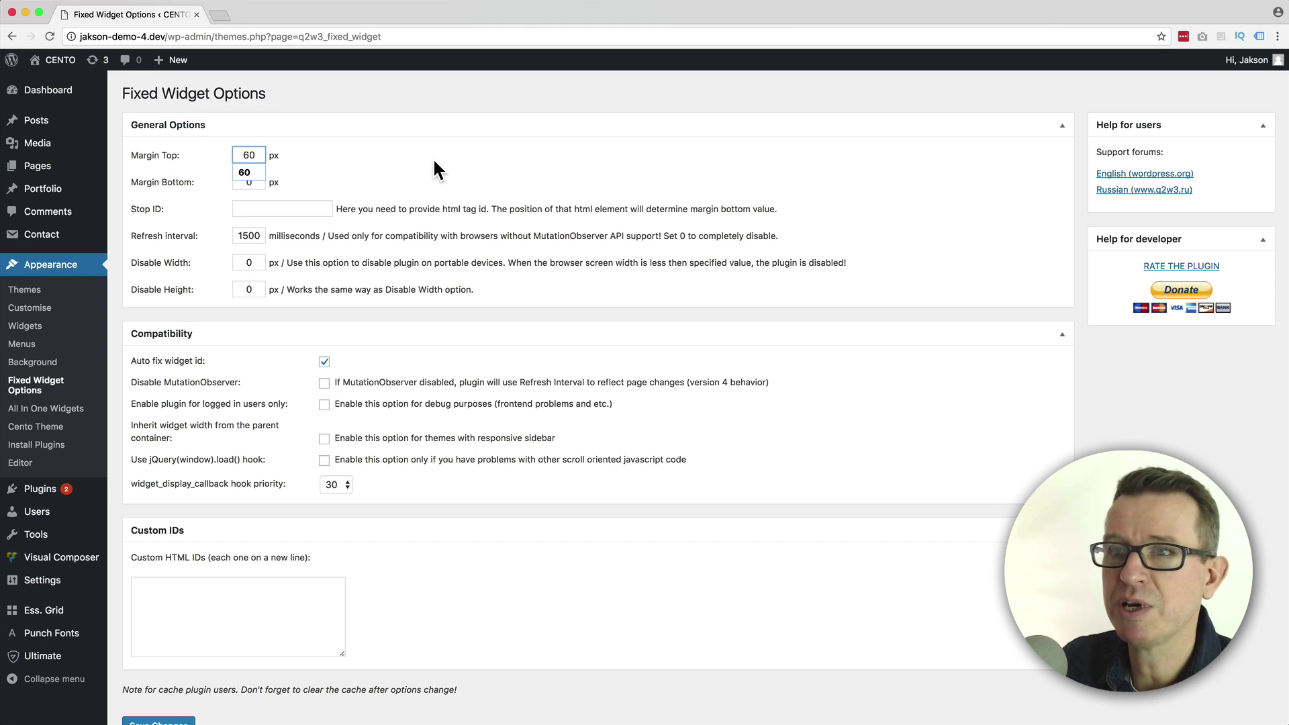
pyautogui.click(435, 165)
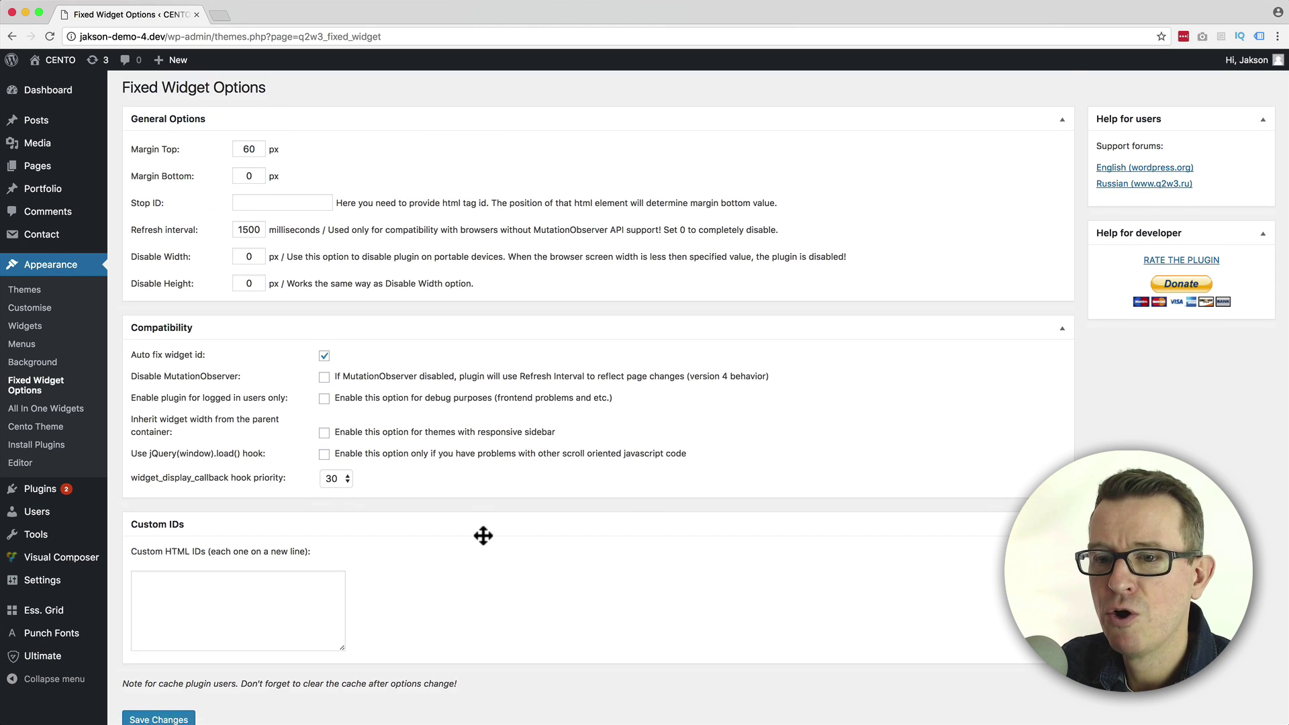
pyautogui.scroll(-2, 484, 536)
pyautogui.click(159, 657)
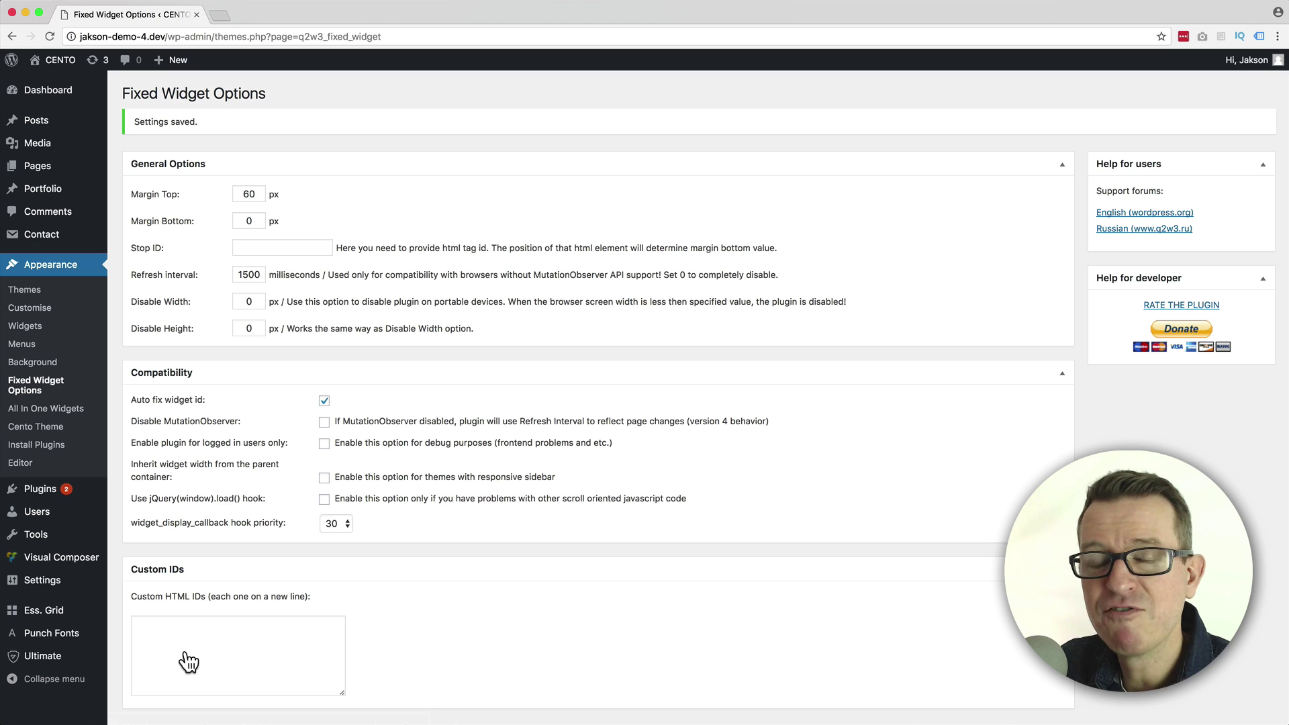
pyautogui.press('super+Tab')
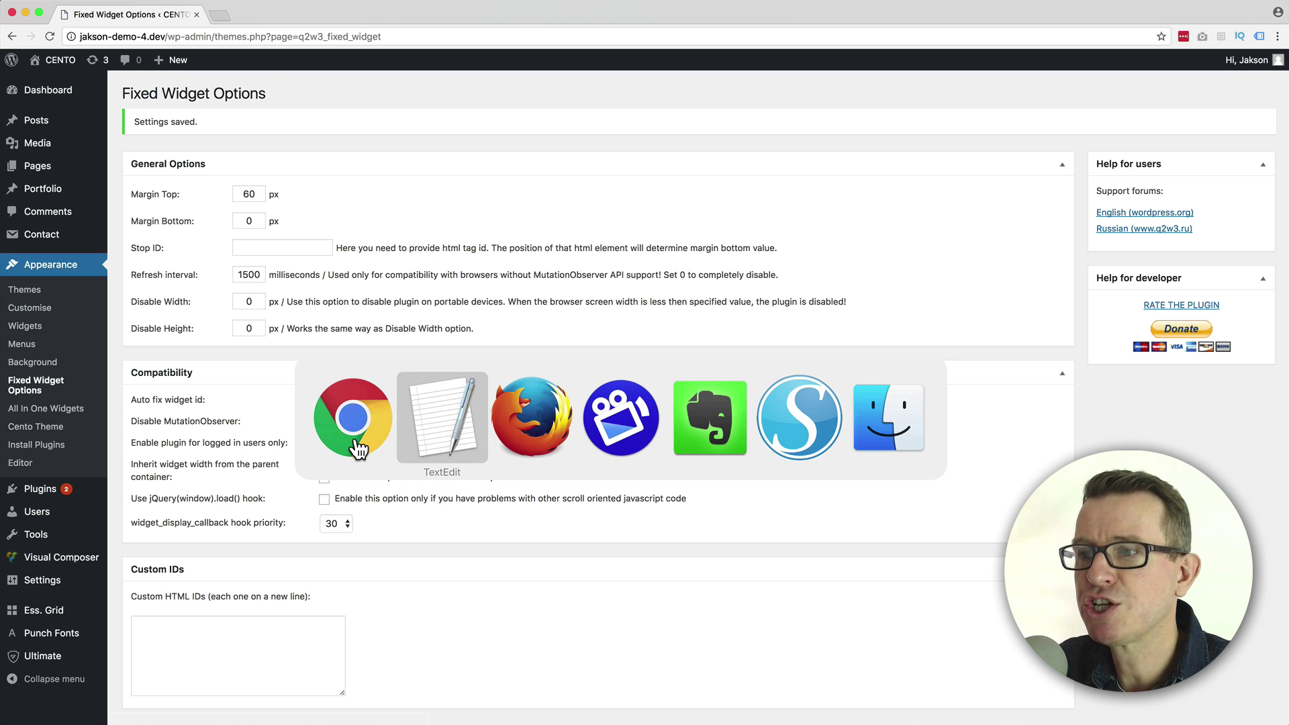
# - Scroll the live blog from top to footer, watching the pinned Calendar sit 60 px lower
pyautogui.press('super+Tab')
pyautogui.scroll(-3, 456, 479)
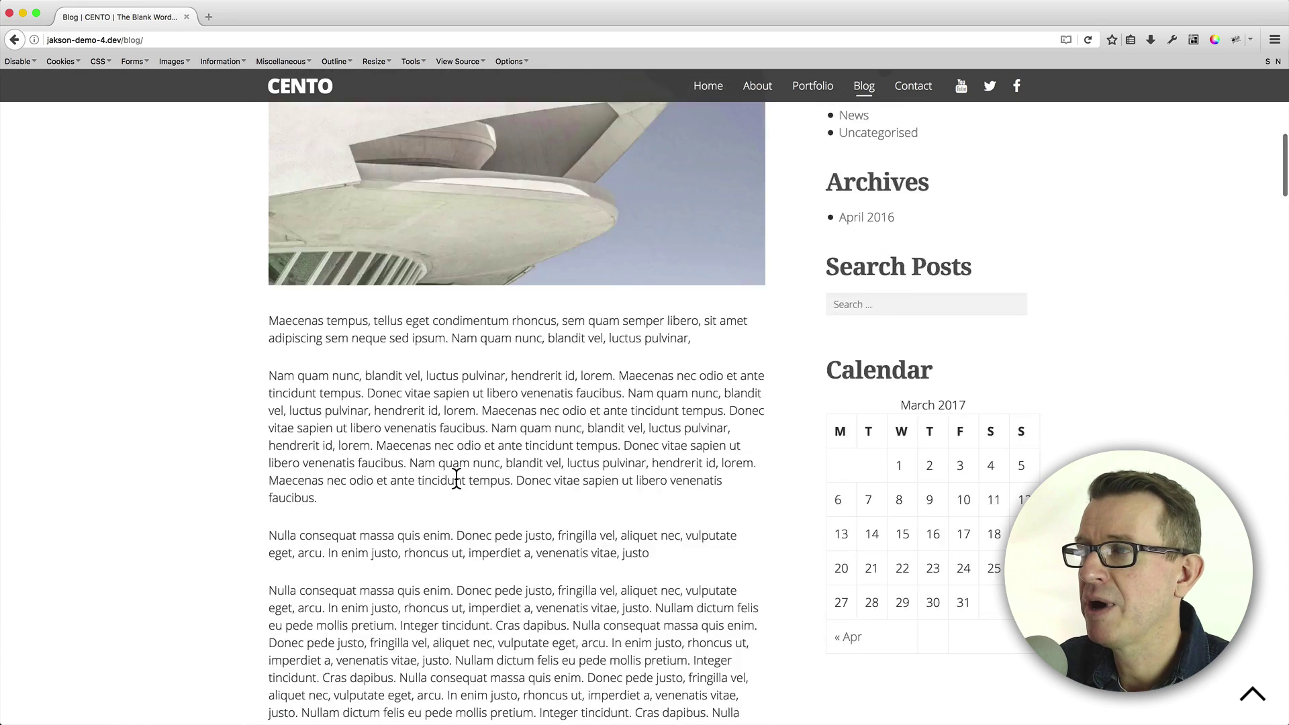
pyautogui.scroll(10, 456, 478)
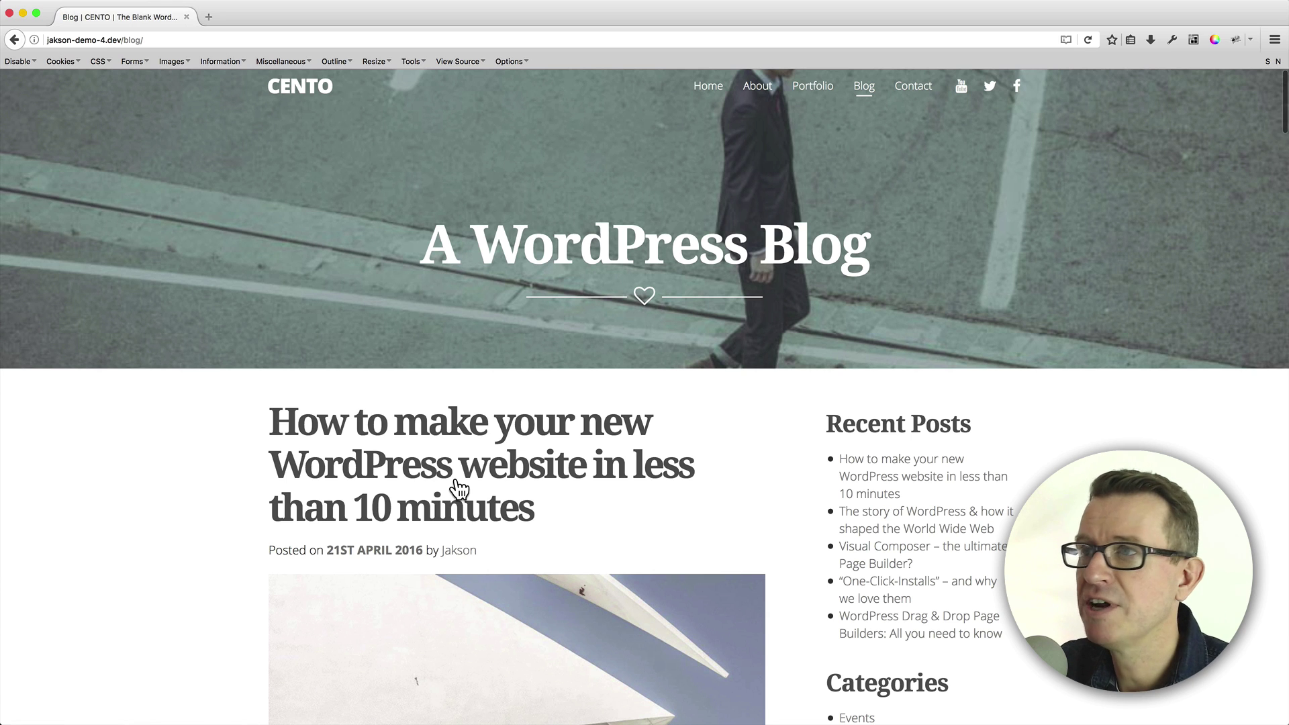
pyautogui.scroll(-10, 459, 489)
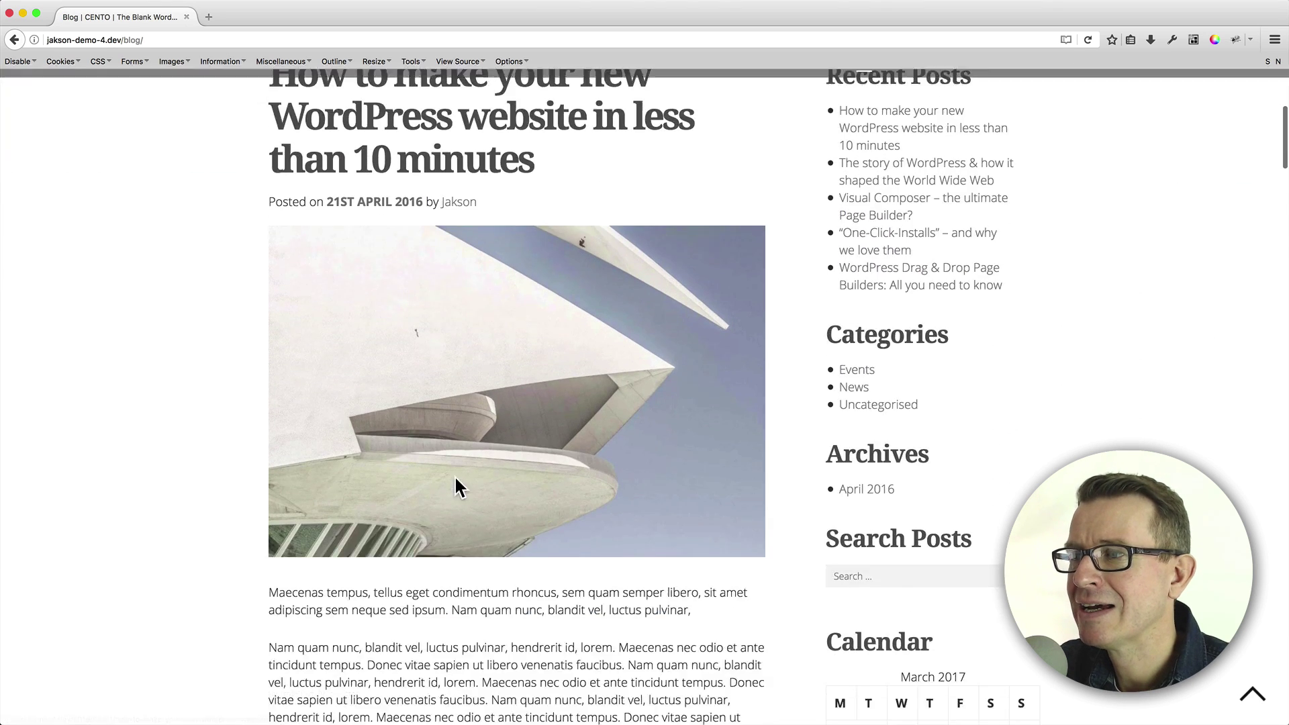
pyautogui.scroll(-5, 456, 479)
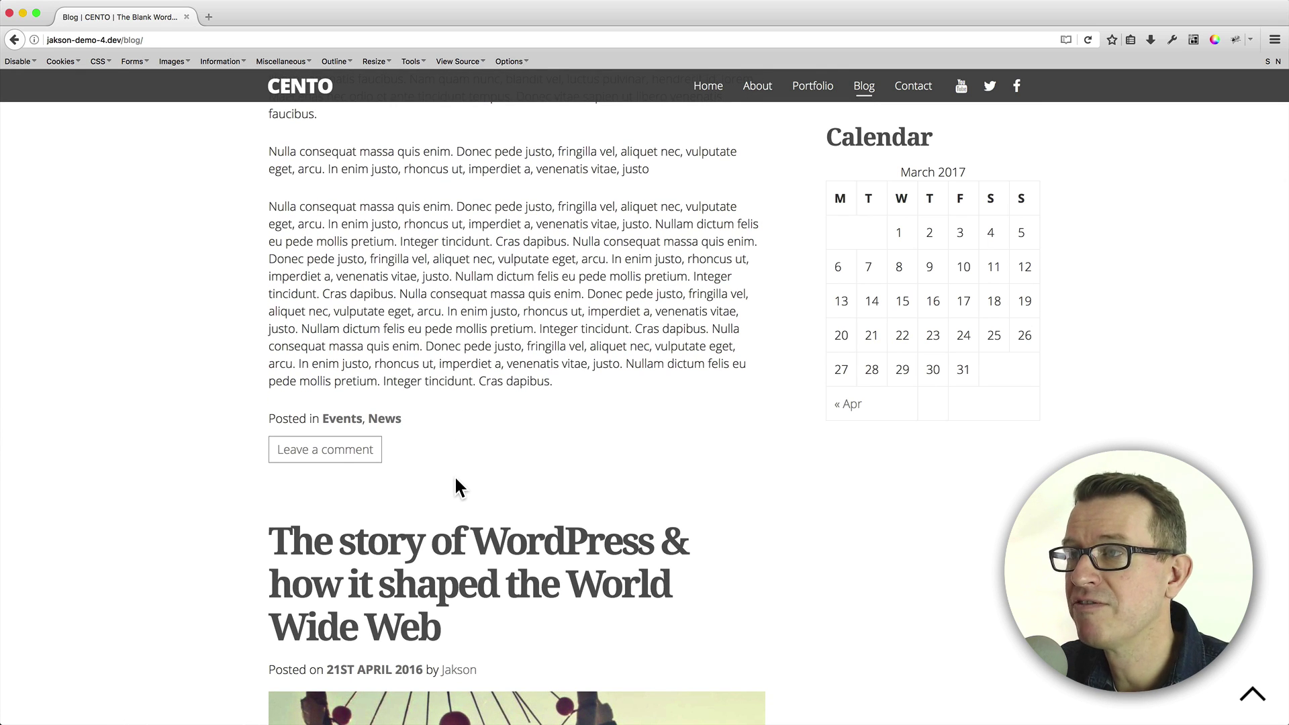
pyautogui.scroll(-5, 455, 479)
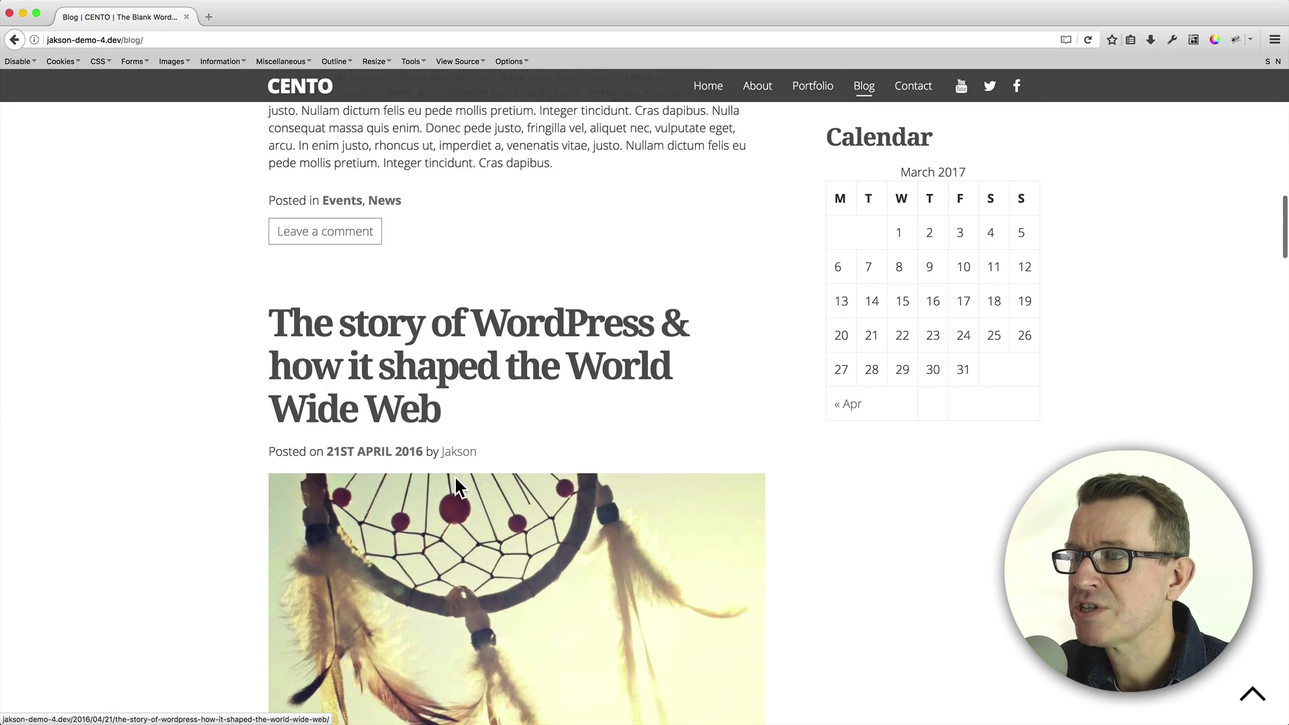
pyautogui.scroll(-10, 455, 481)
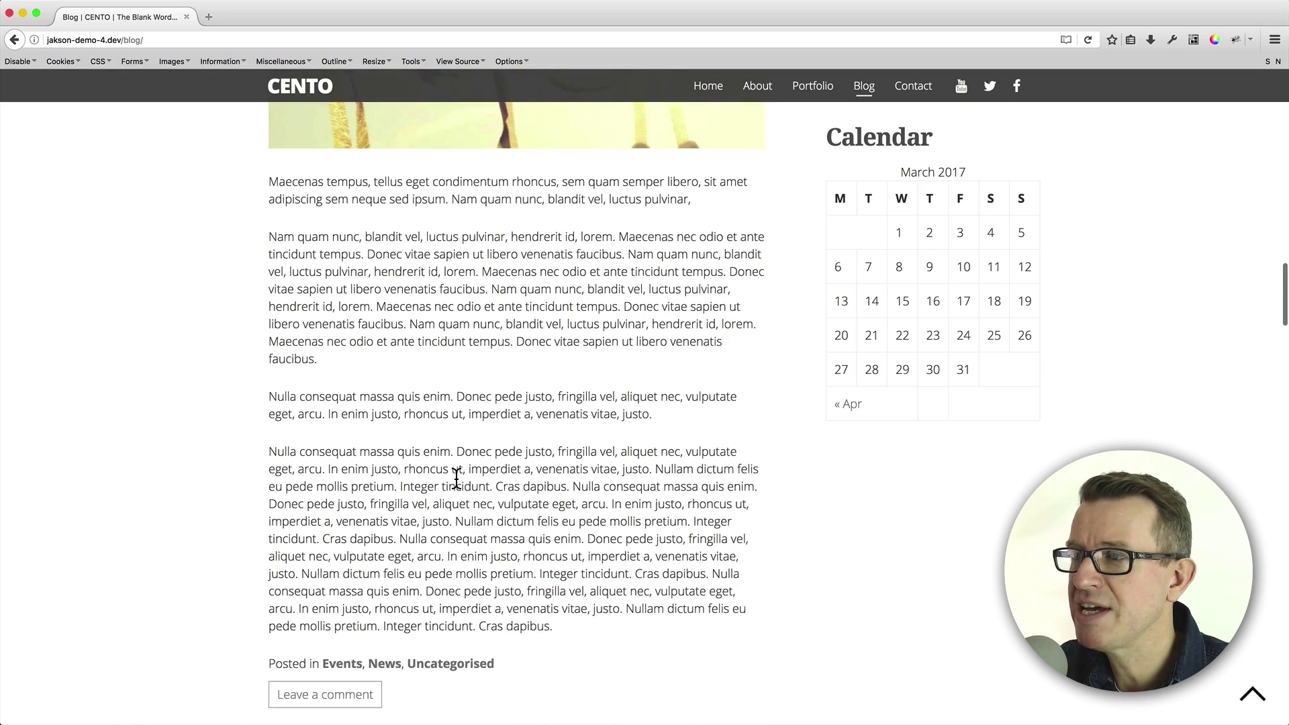
pyautogui.scroll(-12, 457, 479)
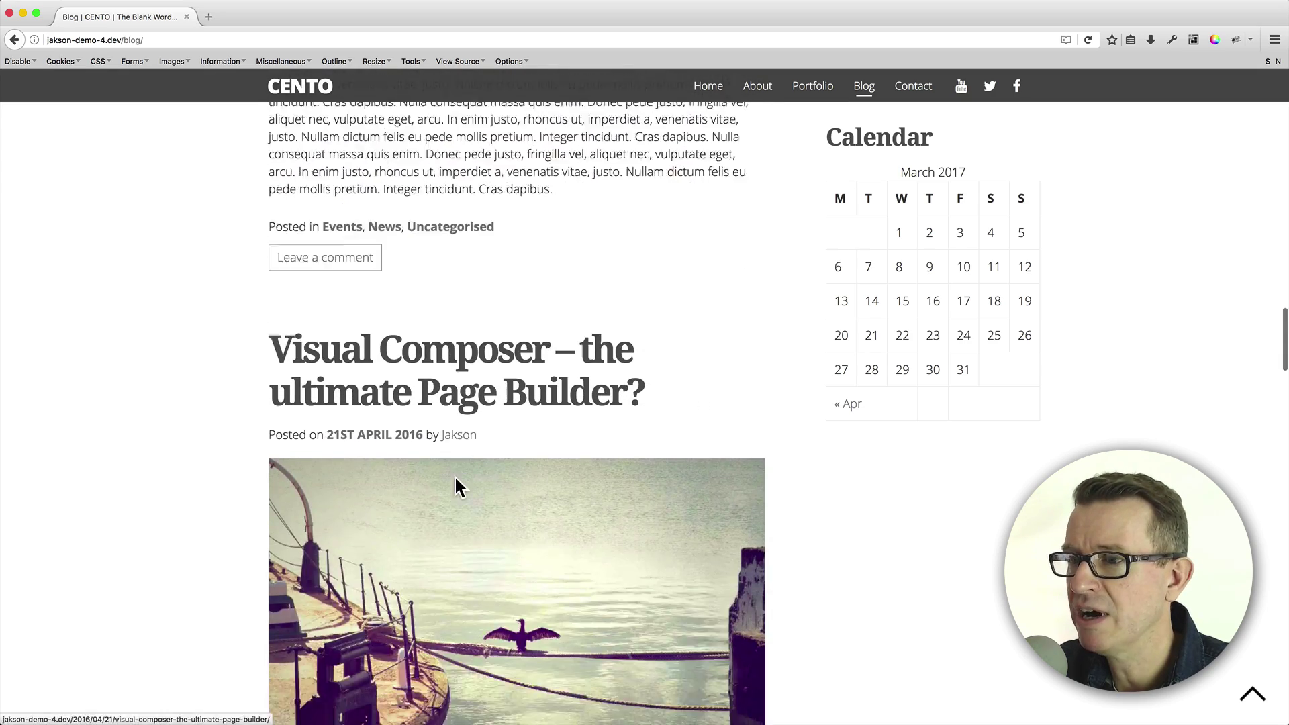
pyautogui.scroll(-15, 457, 478)
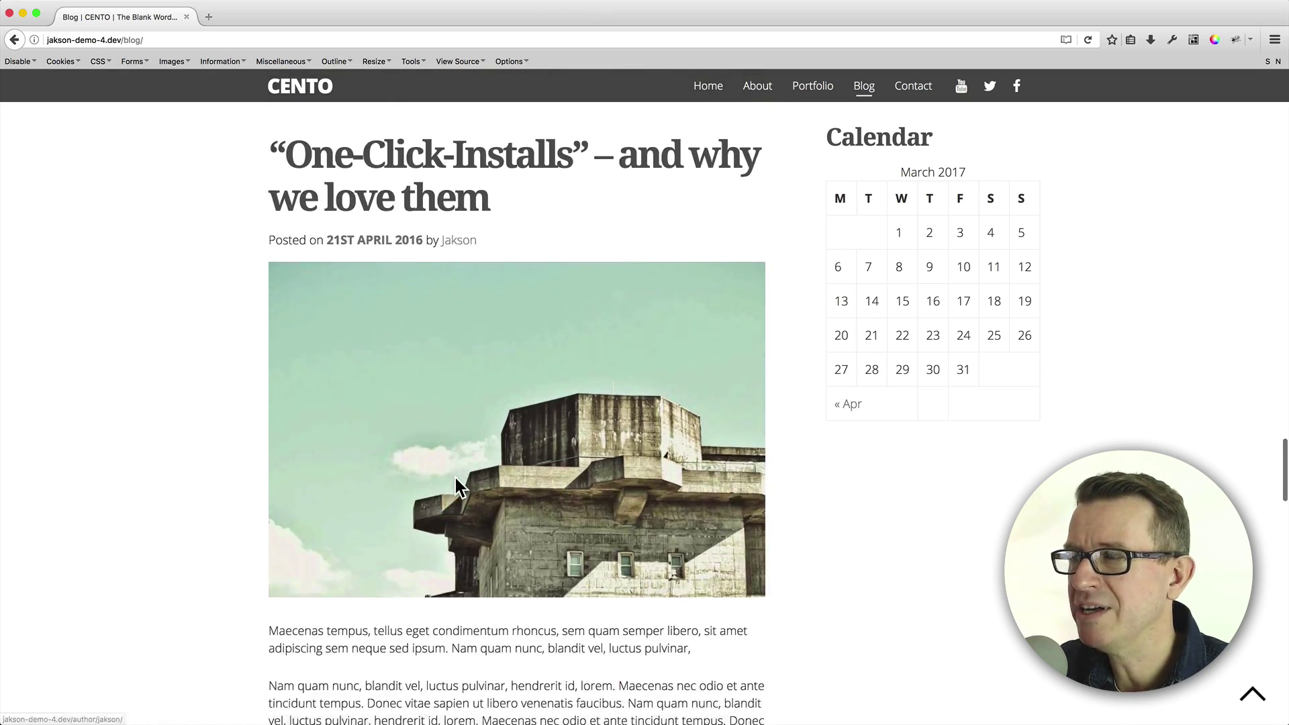
pyautogui.scroll(-15, 457, 478)
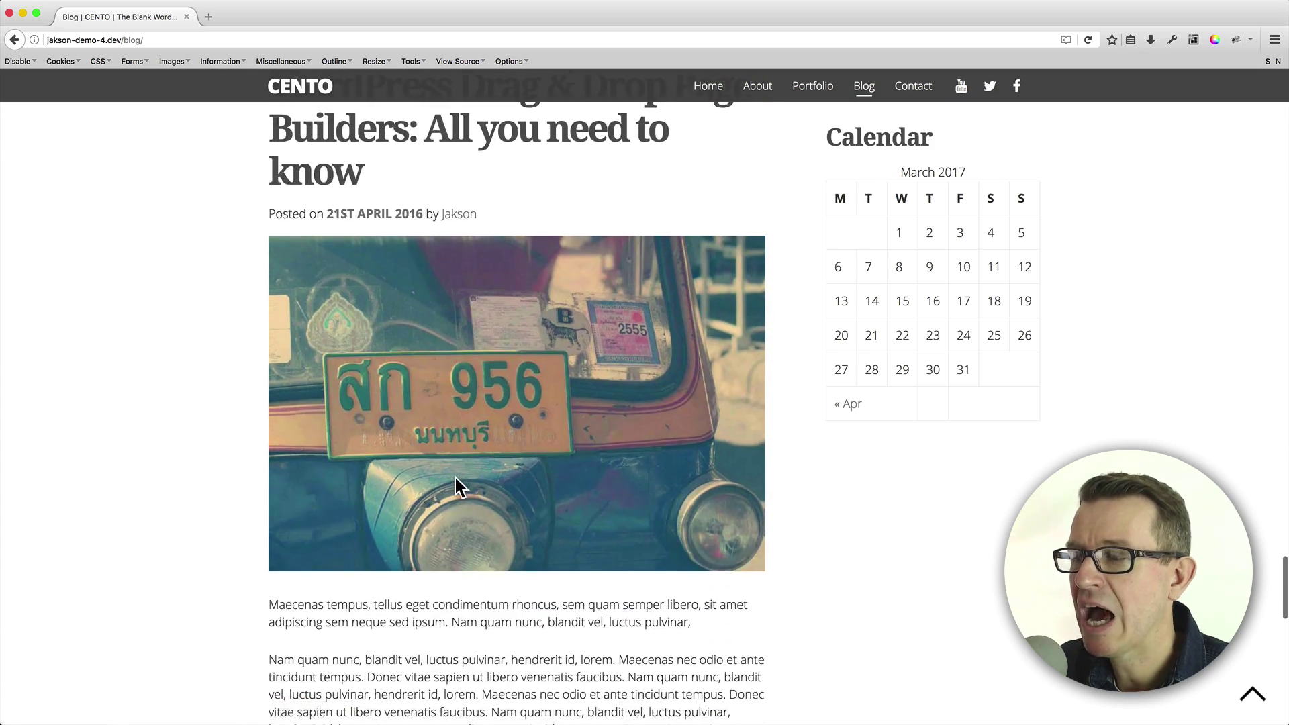
pyautogui.scroll(-15, 455, 484)
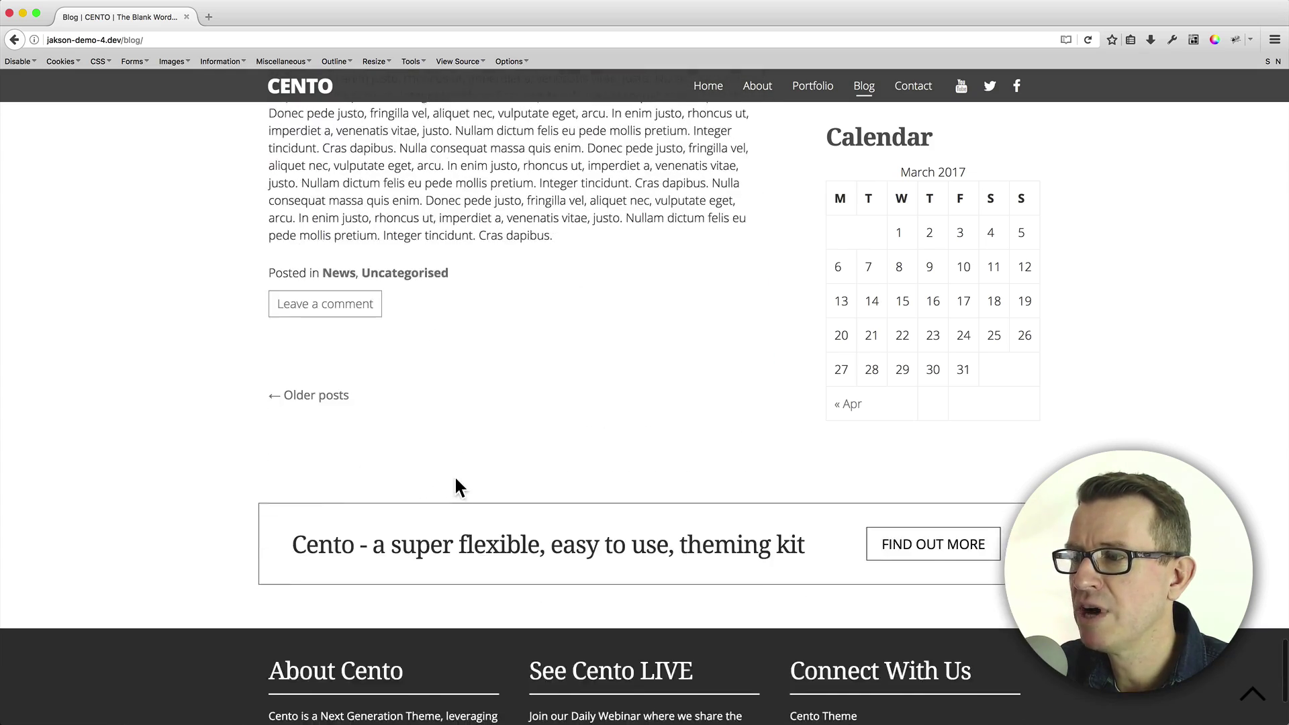
pyautogui.scroll(-2, 455, 485)
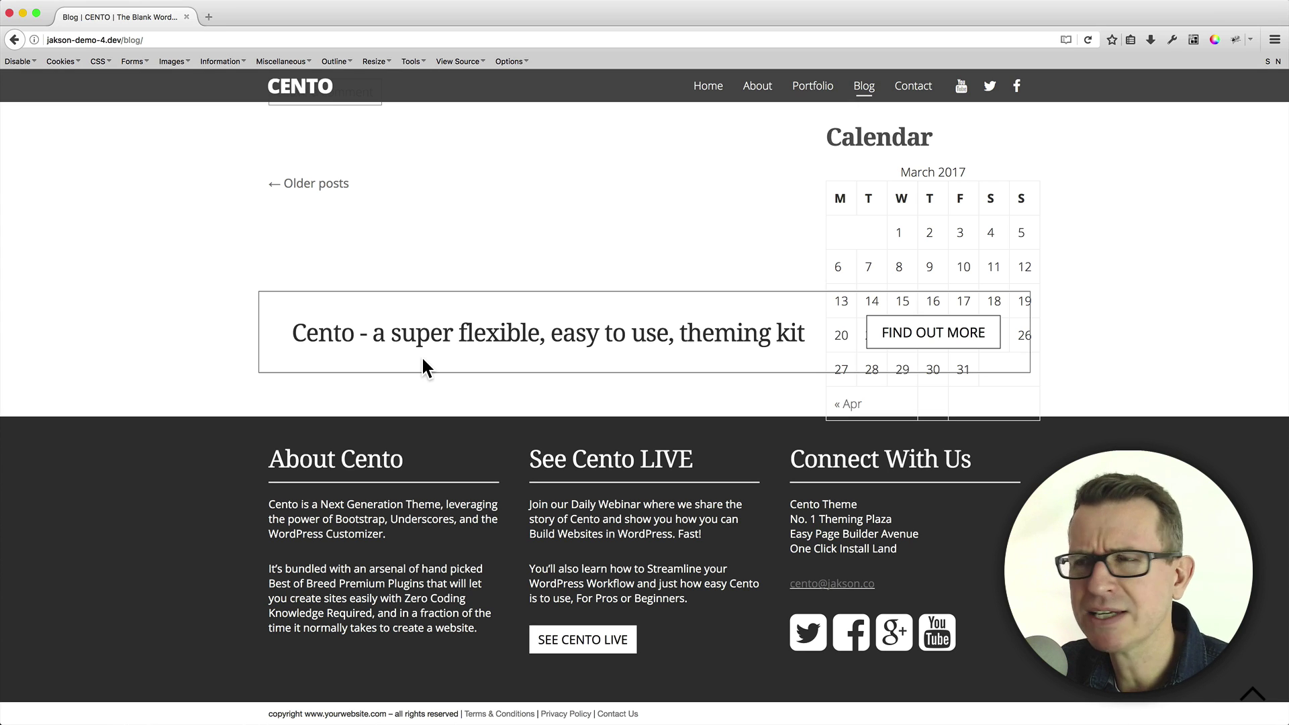
# - Return to the Fixed Widget Options settings page in Chrome
pyautogui.press('super+Tab')
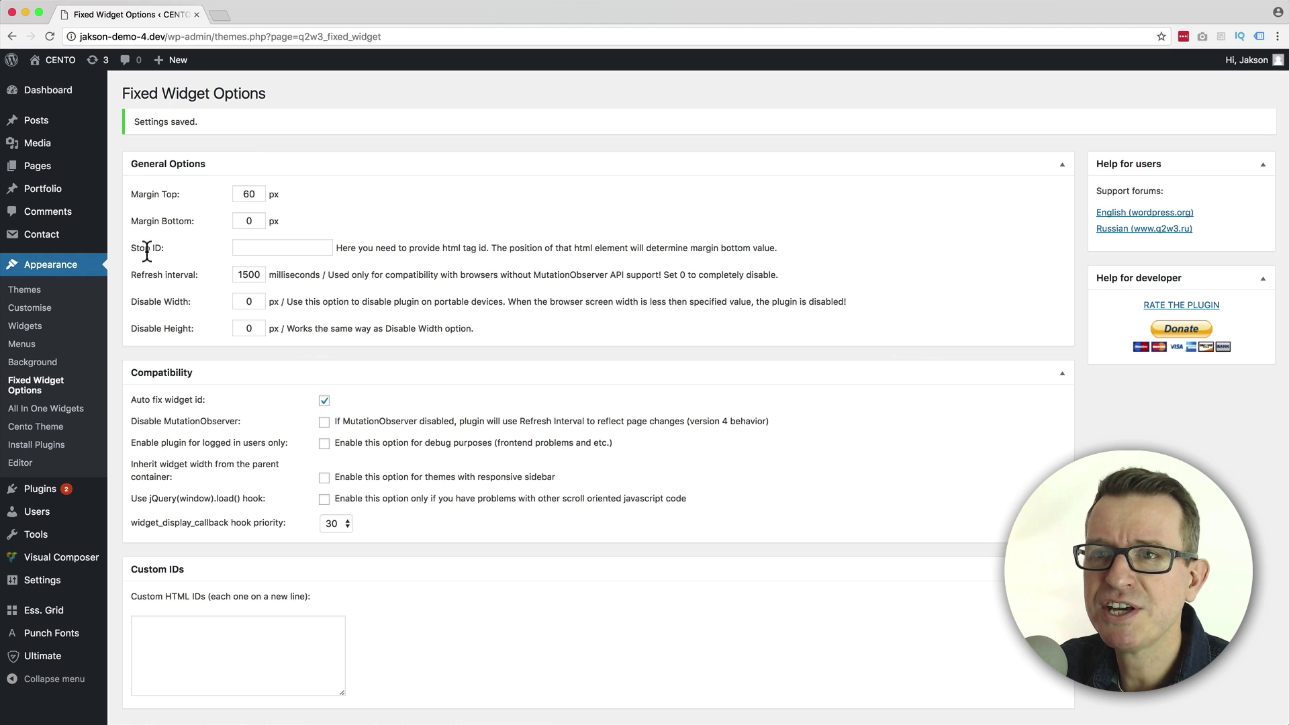
pyautogui.moveTo(169, 251); pyautogui.dragTo(132, 252)
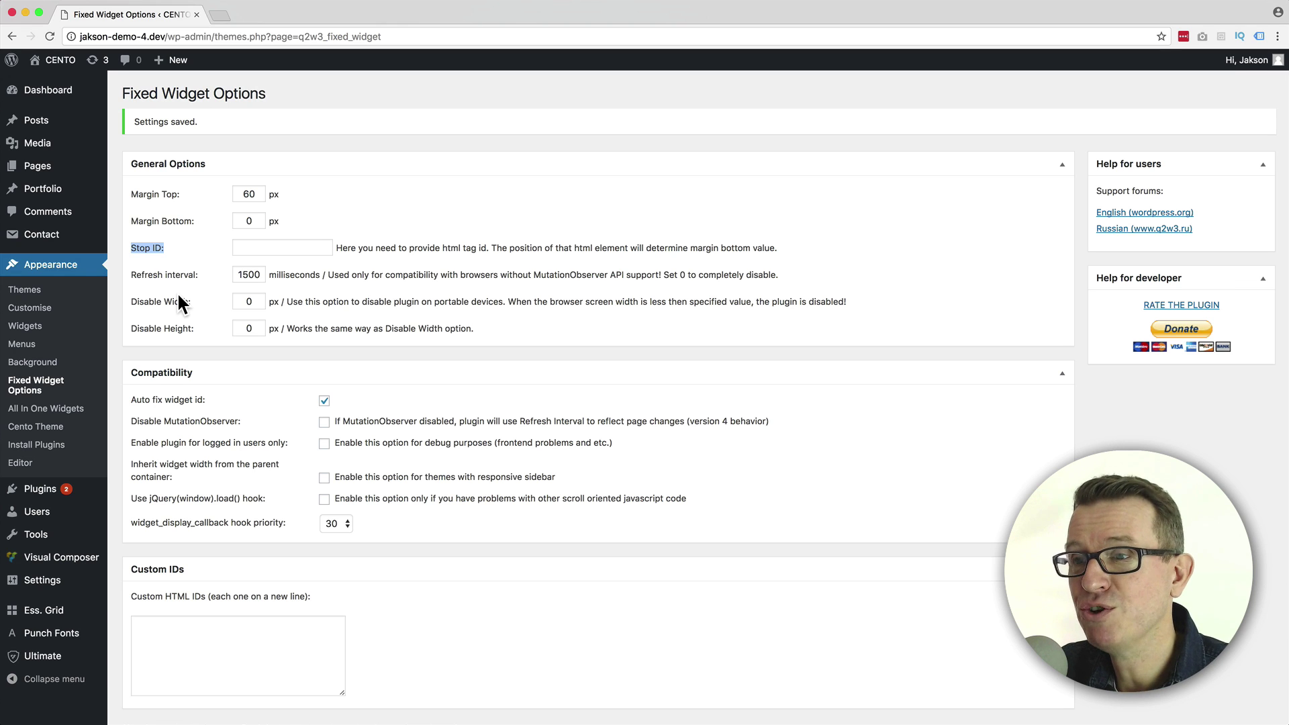
pyautogui.press('super+Tab')
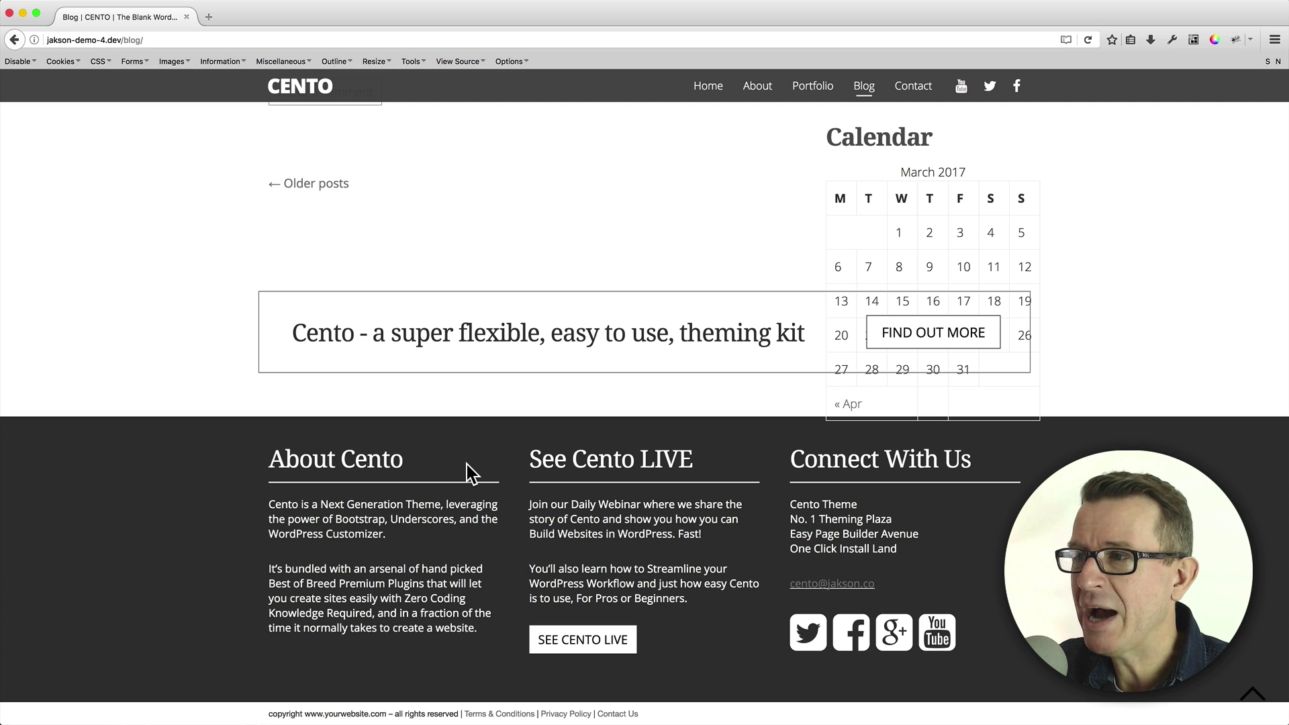
# - Scroll up slightly and bring up the context menu on the Cento promo box above the footer
pyautogui.scroll(3, 467, 465)
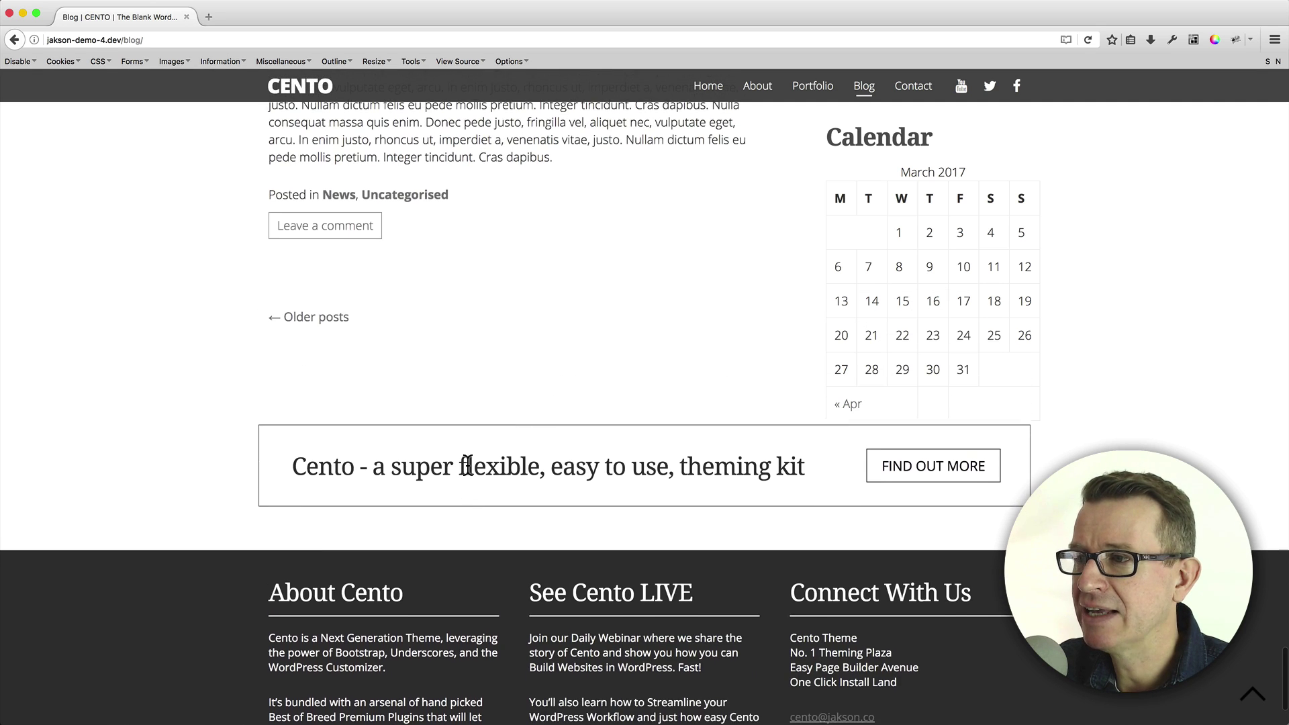
pyautogui.scroll(1, 467, 471)
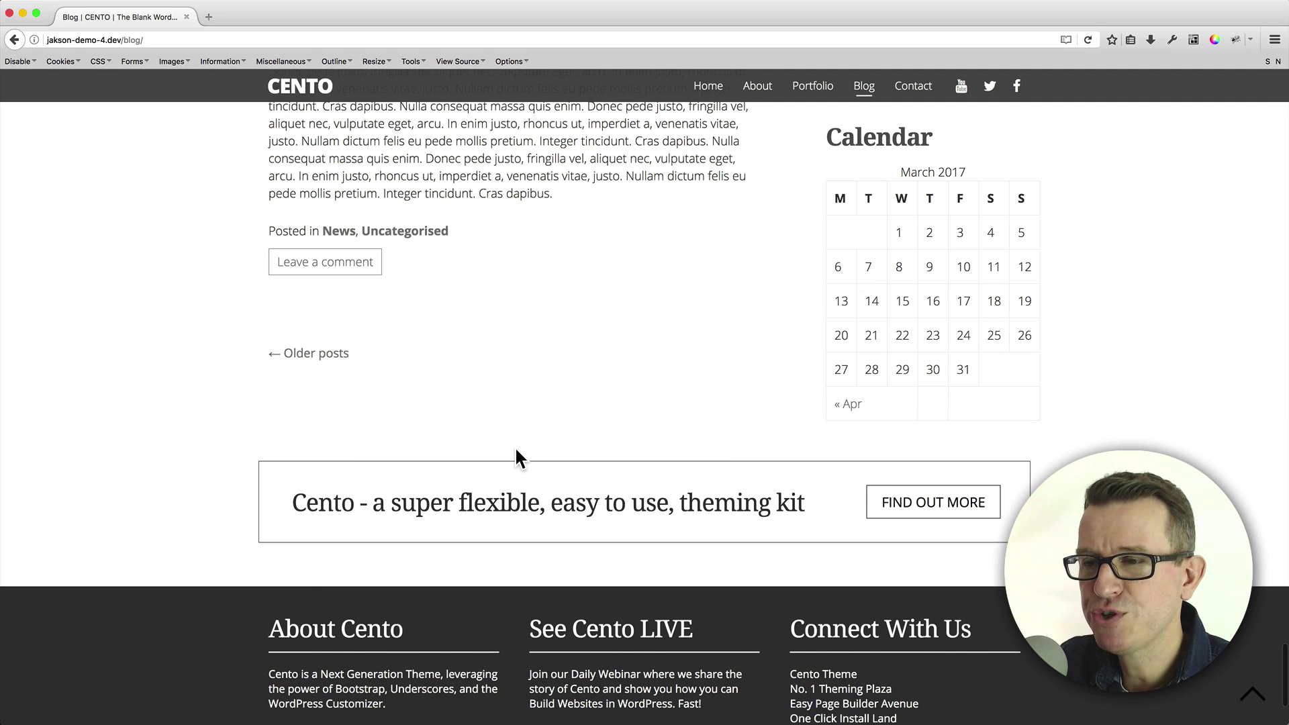
pyautogui.rightClick(348, 464)
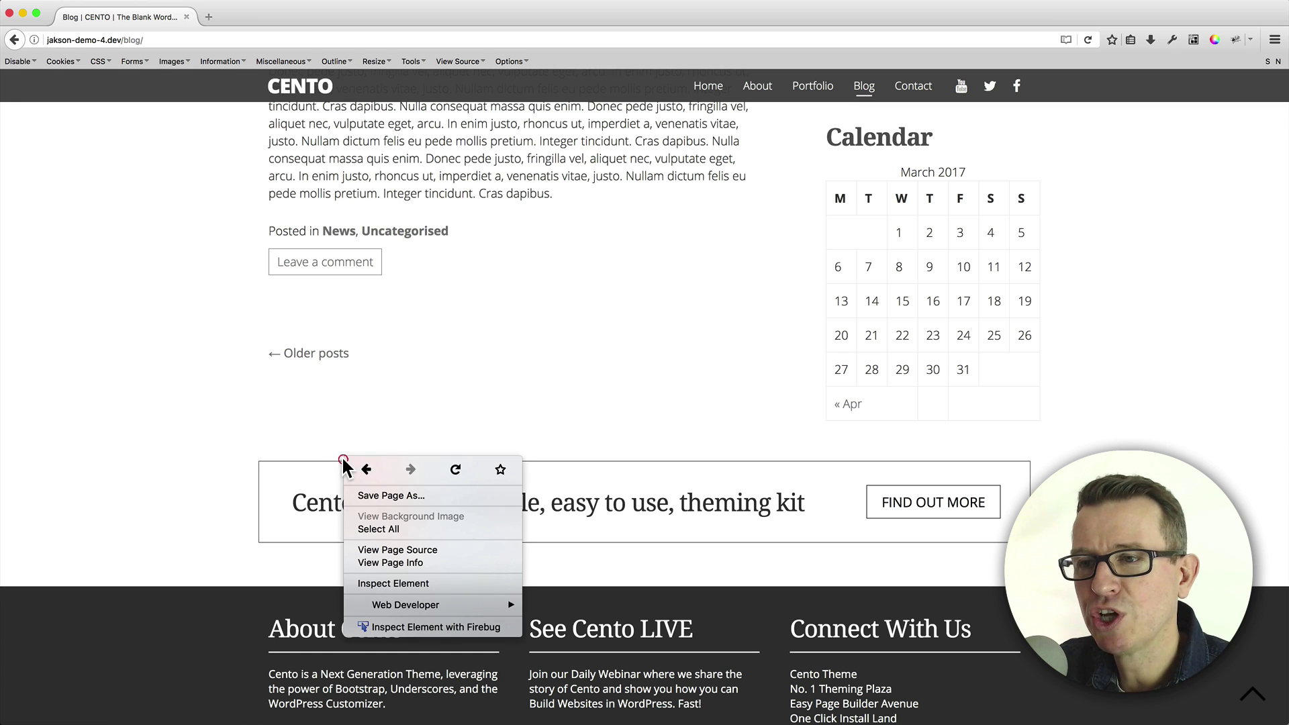
# - Inspect the promo box's markup in Firebug
pyautogui.click(405, 627)
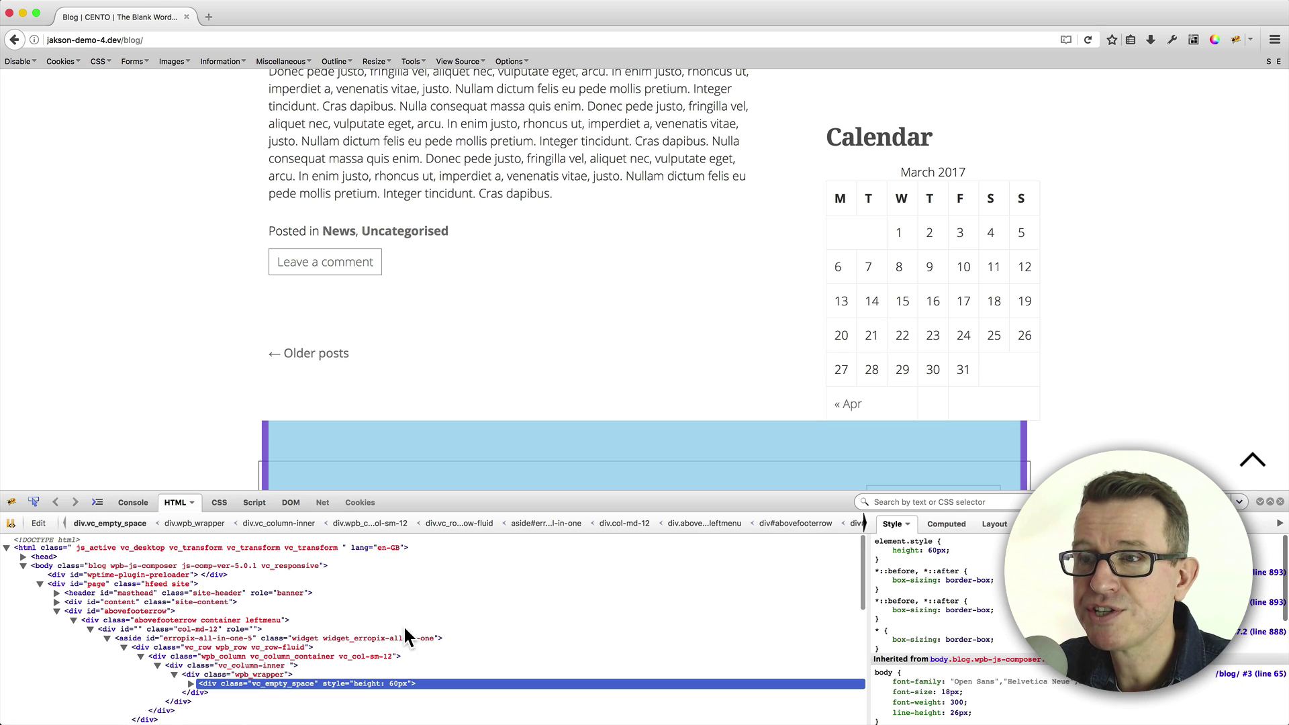
pyautogui.scroll(-1, 430, 384)
pyautogui.scroll(-2, 430, 384)
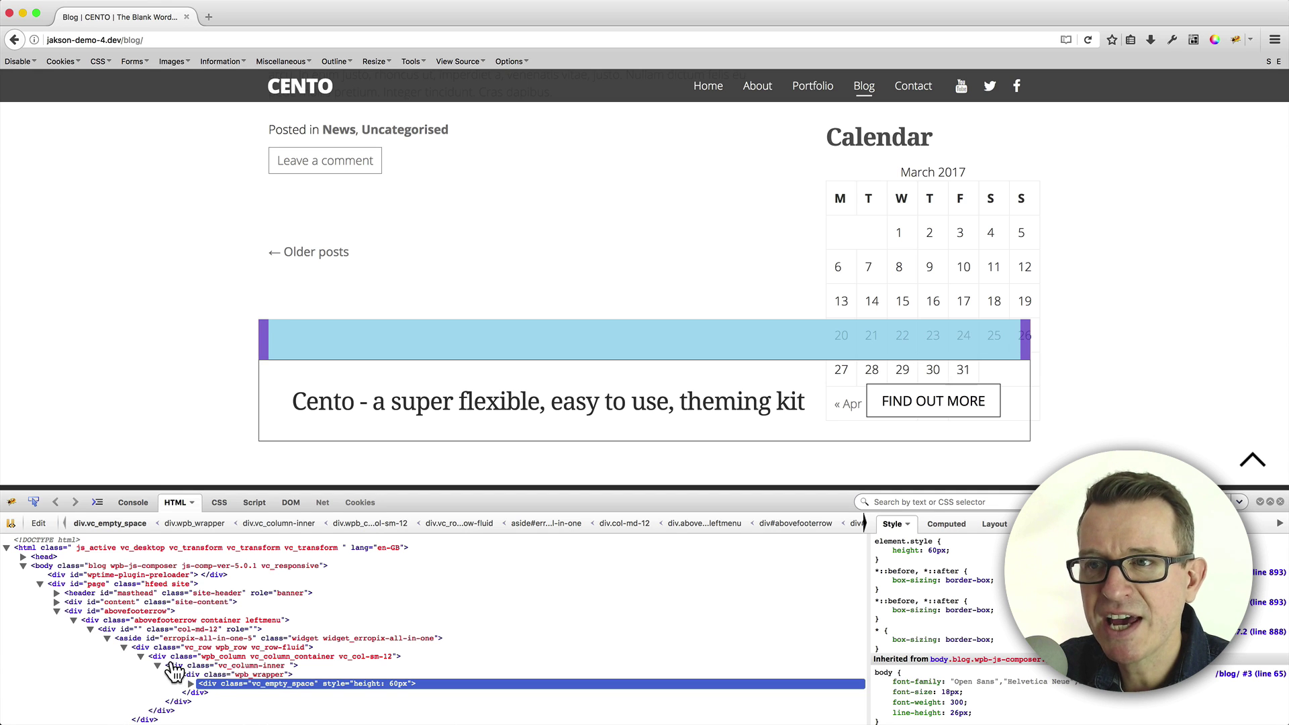
# - Climb the HTML tree to div#abovefooterrow and select its 'abovefooterrow' id text
pyautogui.click(142, 649)
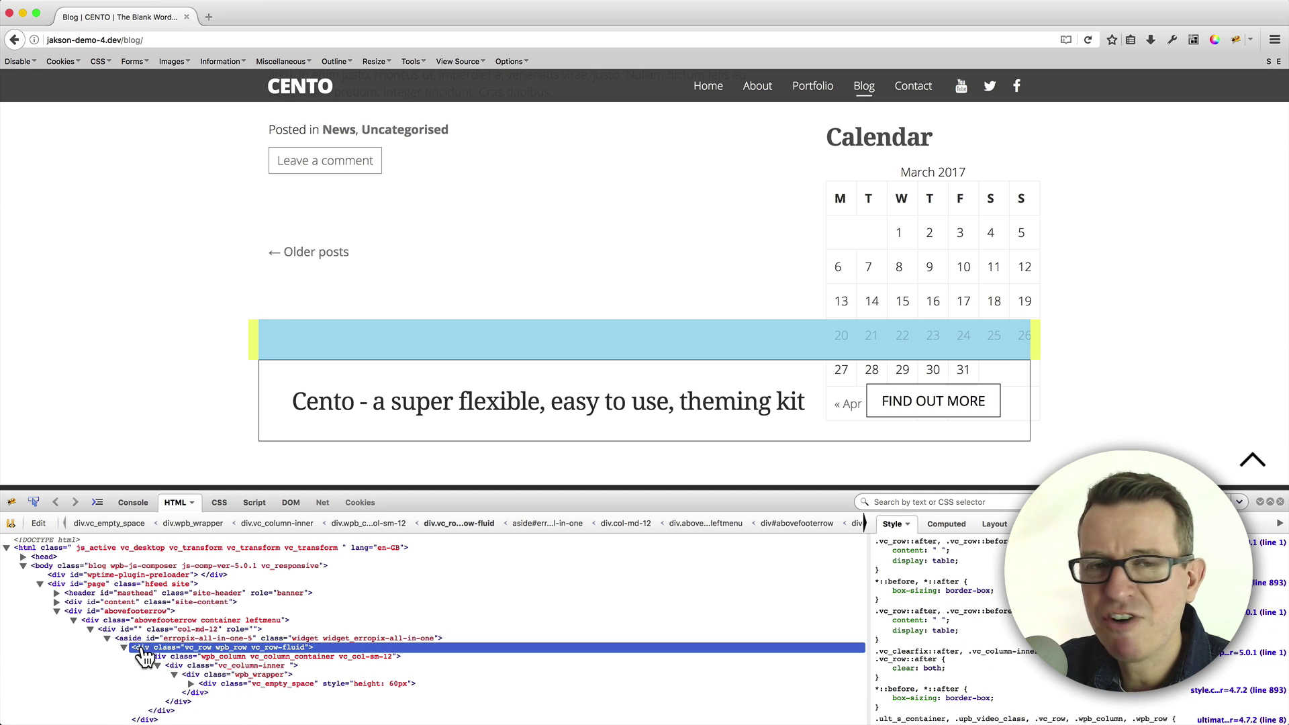
pyautogui.click(122, 637)
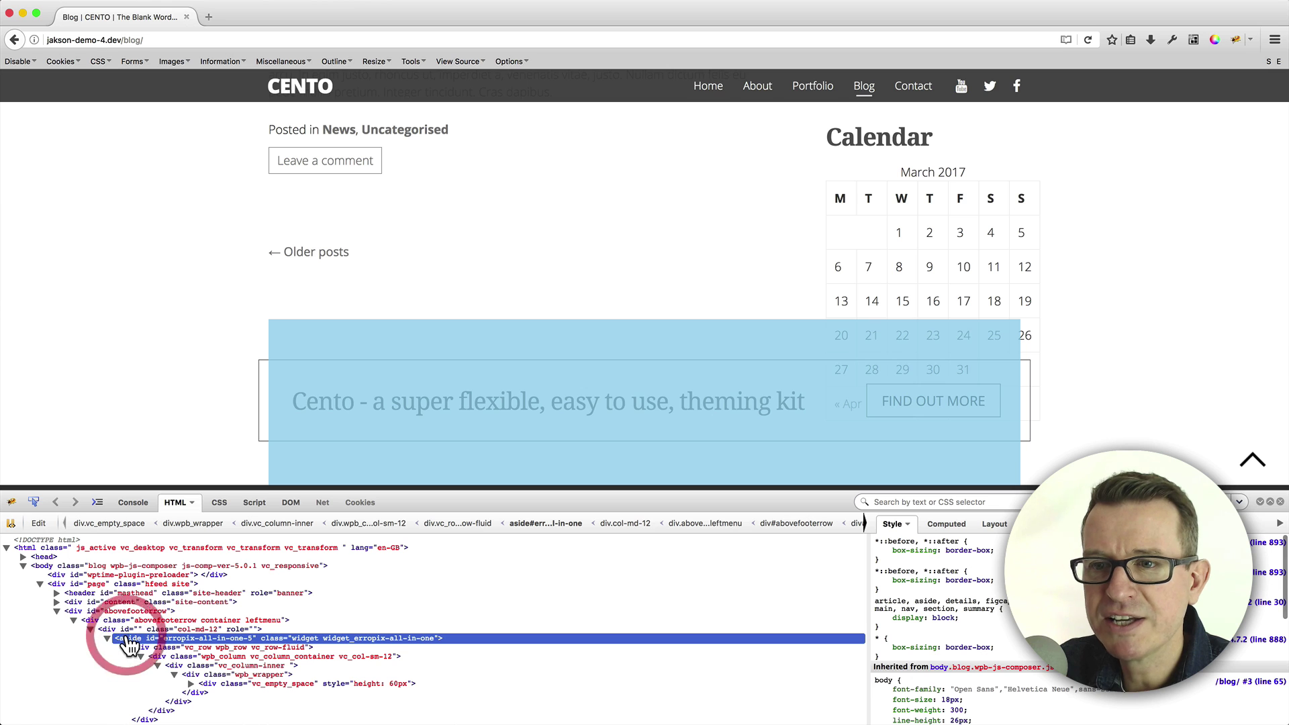
pyautogui.click(112, 629)
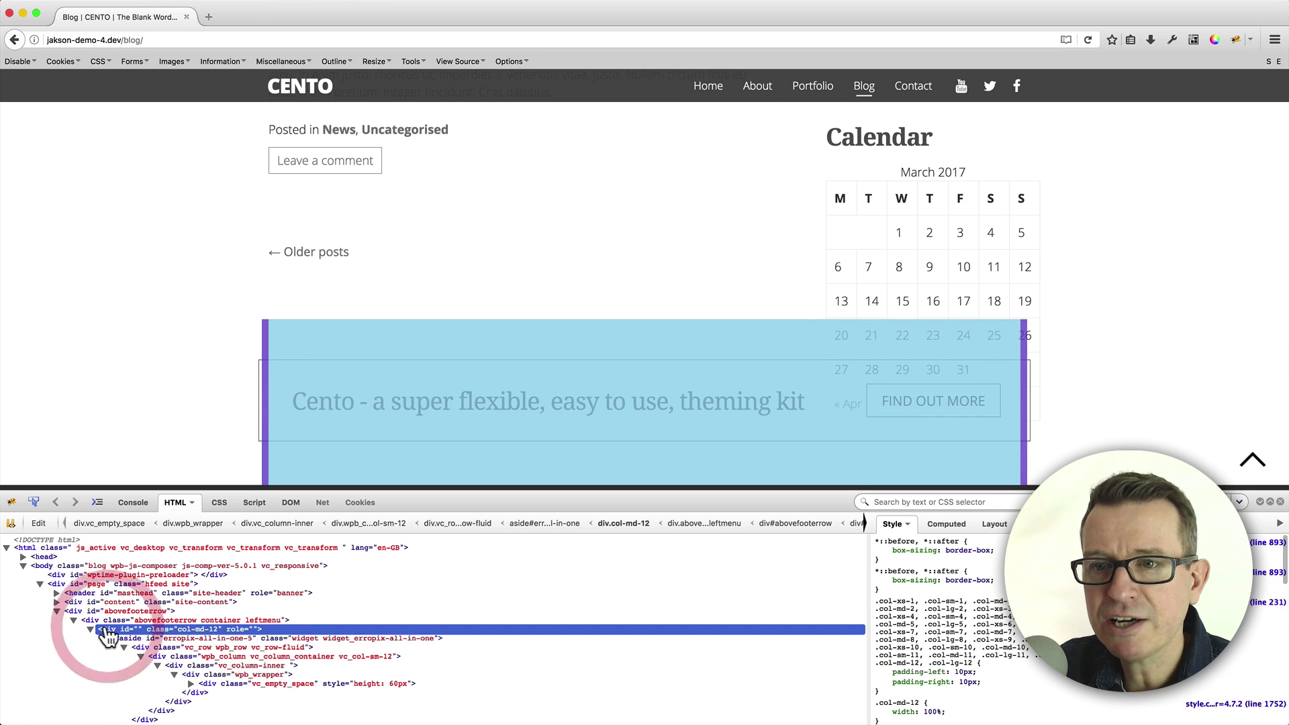
pyautogui.click(85, 621)
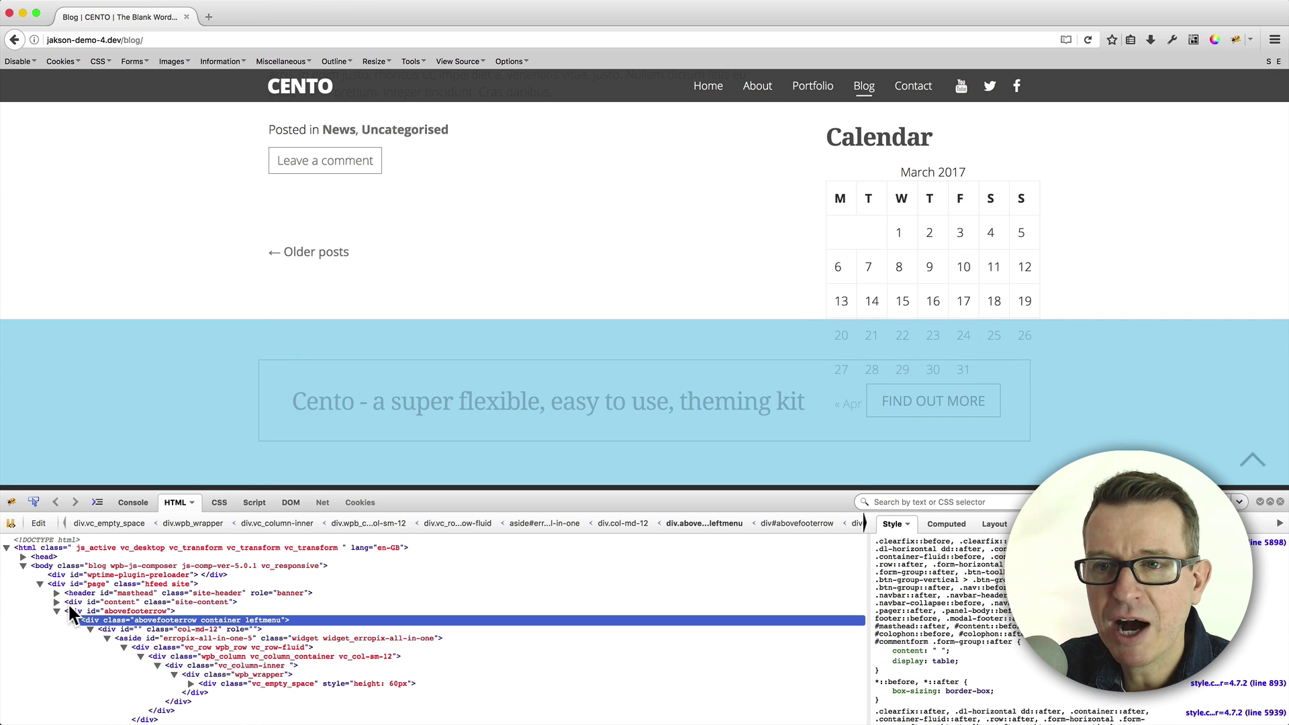
pyautogui.click(73, 612)
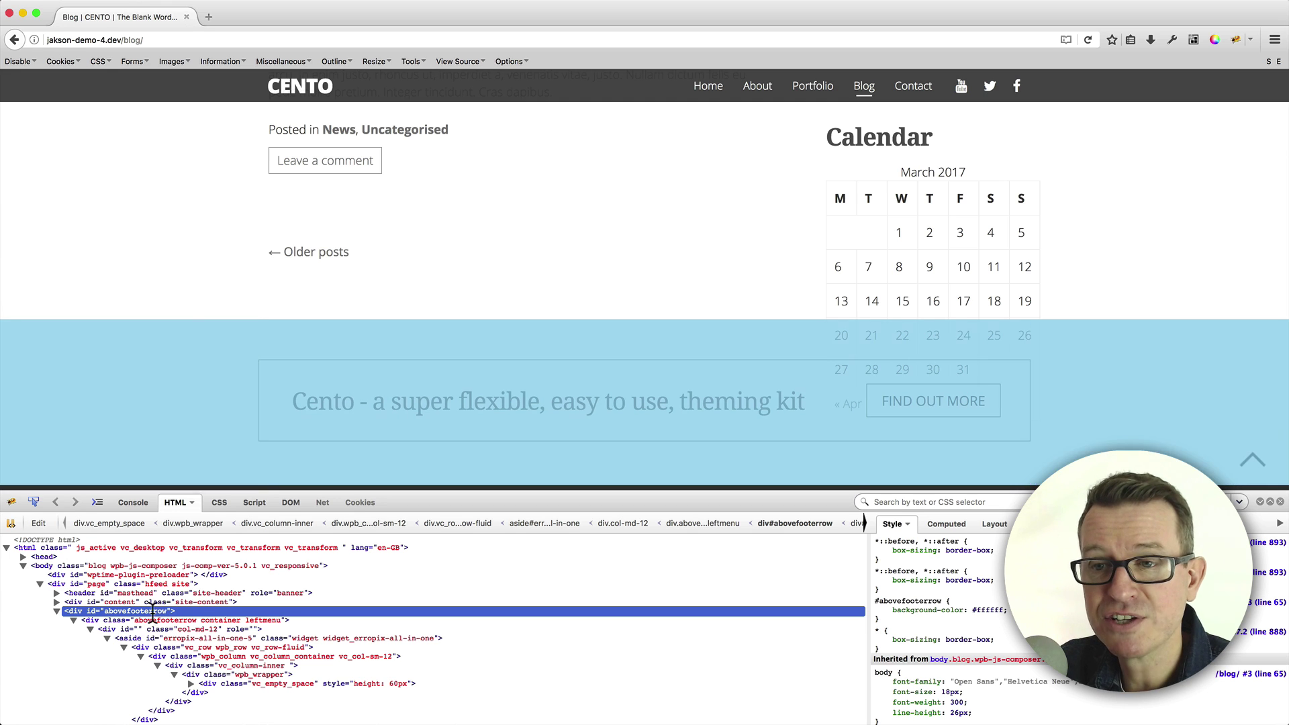
pyautogui.doubleClick(131, 612)
pyautogui.press('super+c')
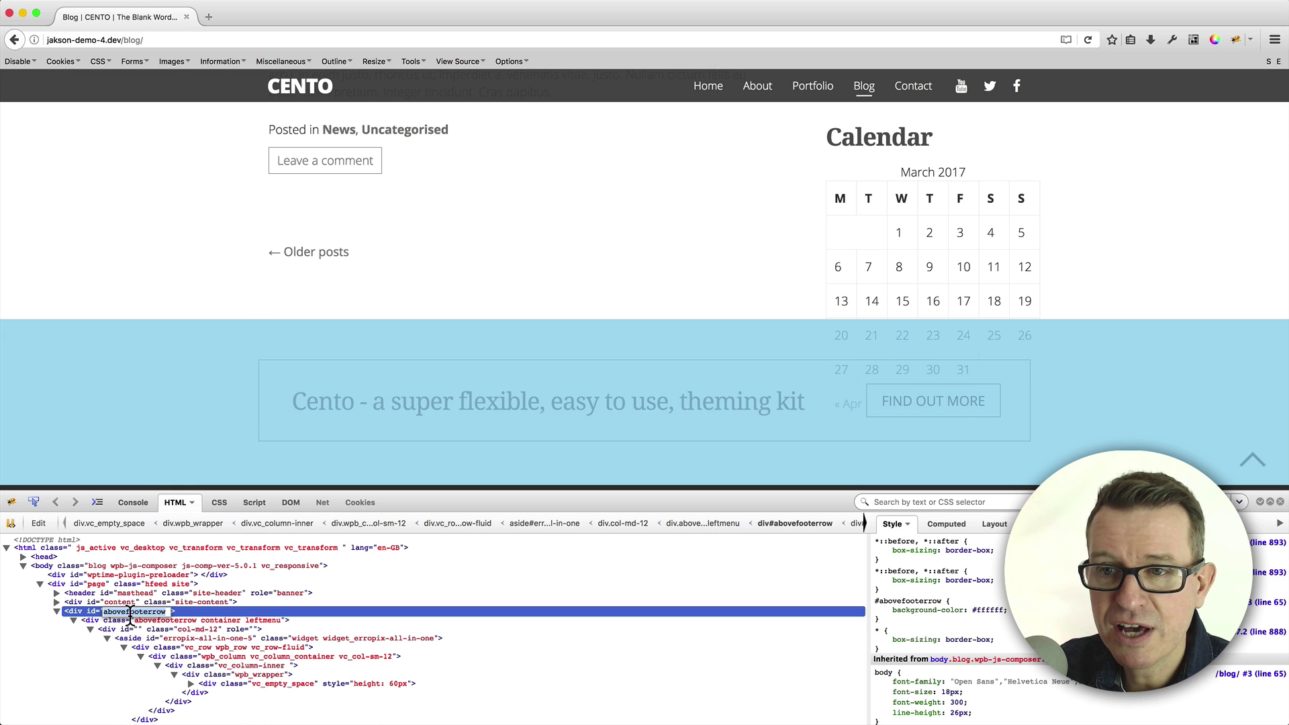
# - Enter 'abovefooterrow' as the Fixed Widget Stop ID and save the plugin settings
pyautogui.press('super+Tab')
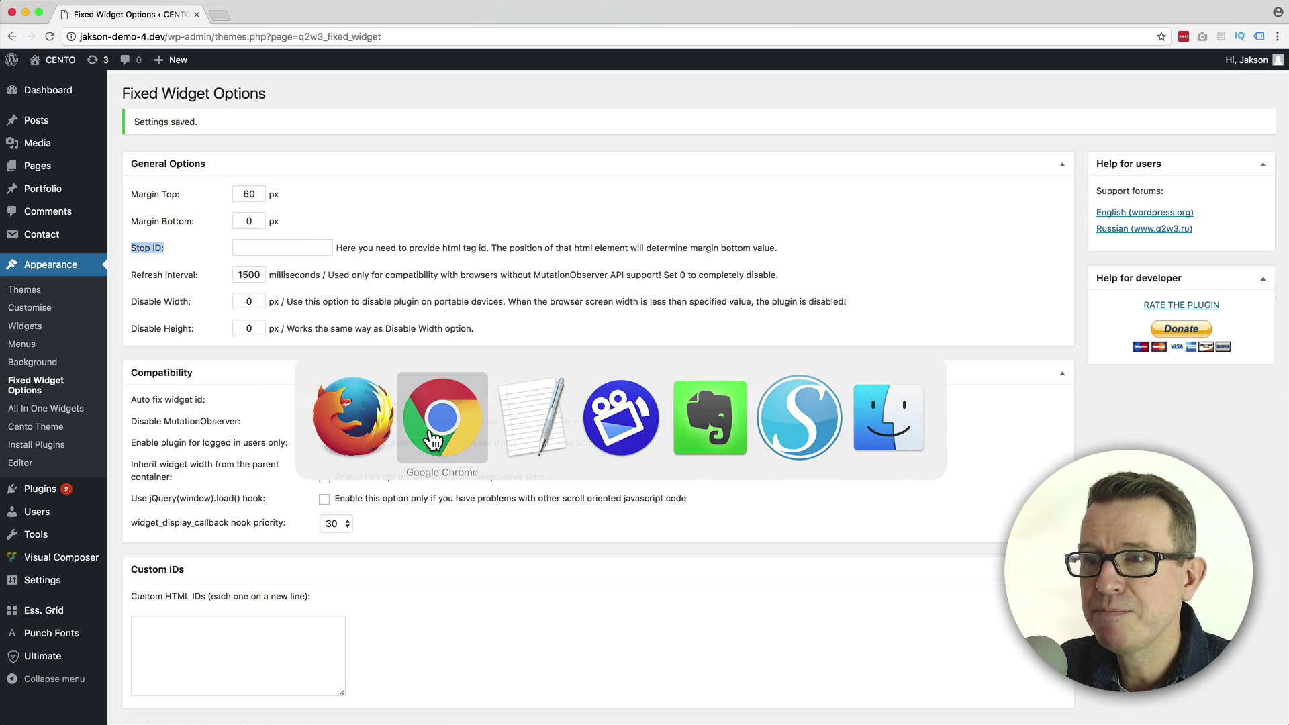
pyautogui.click(274, 249)
pyautogui.press('super+v')
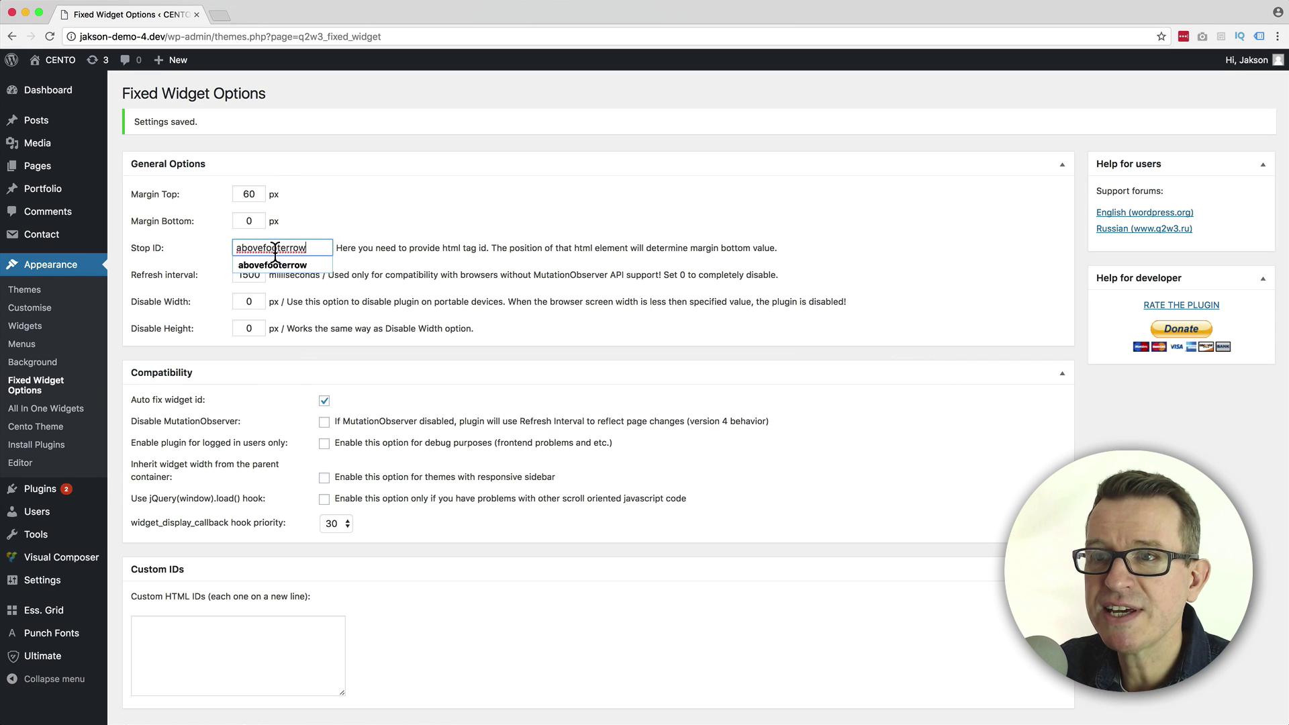
pyautogui.click(322, 220)
pyautogui.scroll(-3, 252, 450)
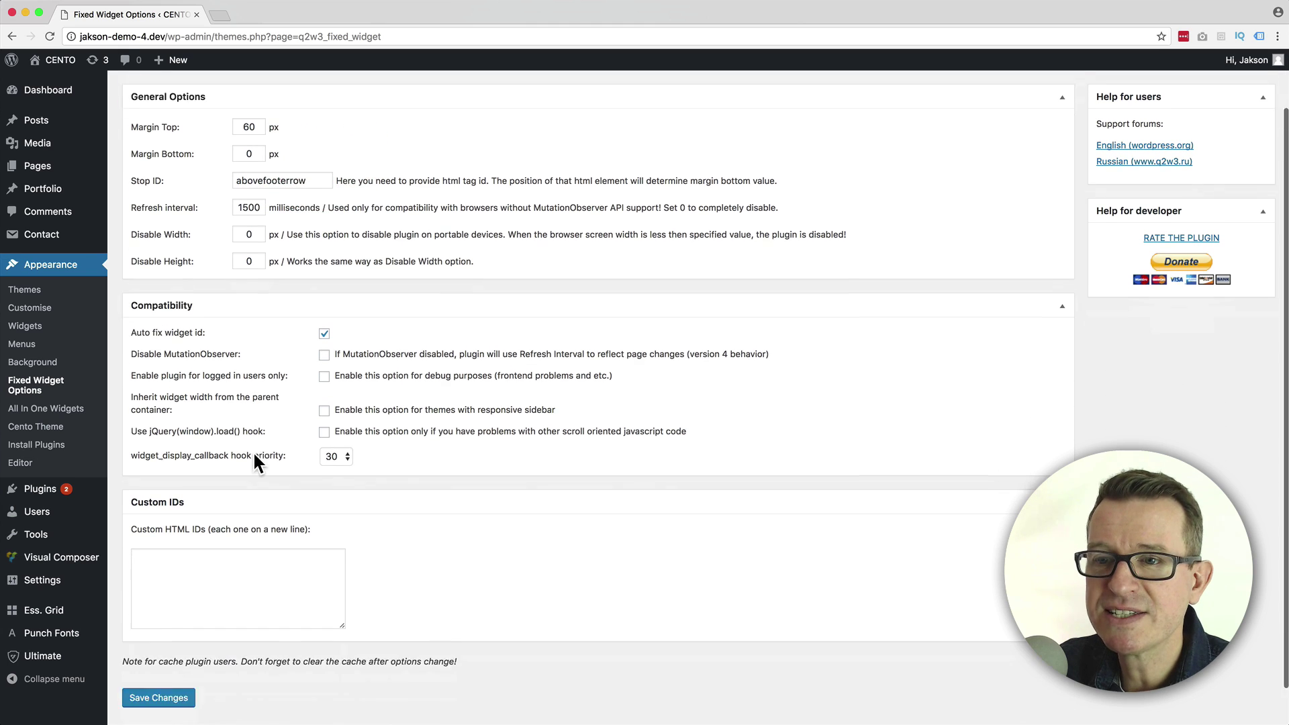
pyautogui.click(170, 662)
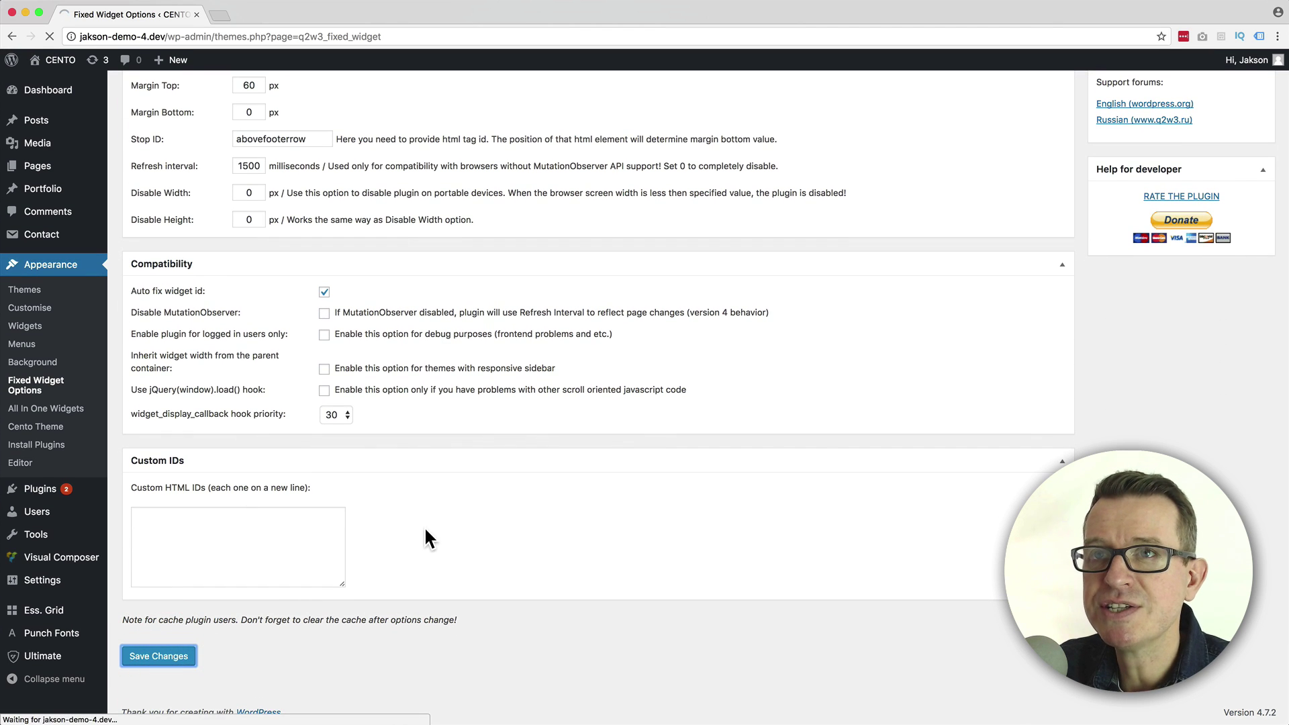
pyautogui.press('super+Tab')
# - Reload the Blog page and scroll to confirm the Calendar halts above the Cento promo box
pyautogui.press('super+r')
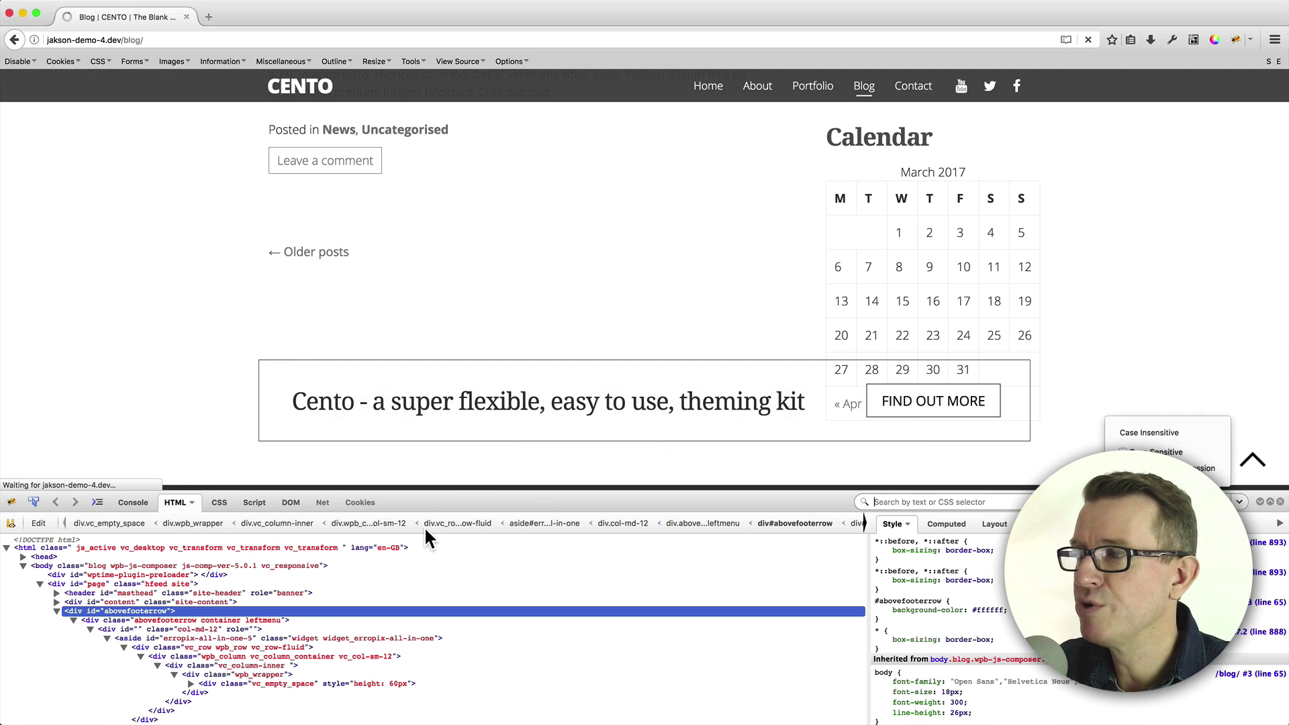
pyautogui.click(1280, 502)
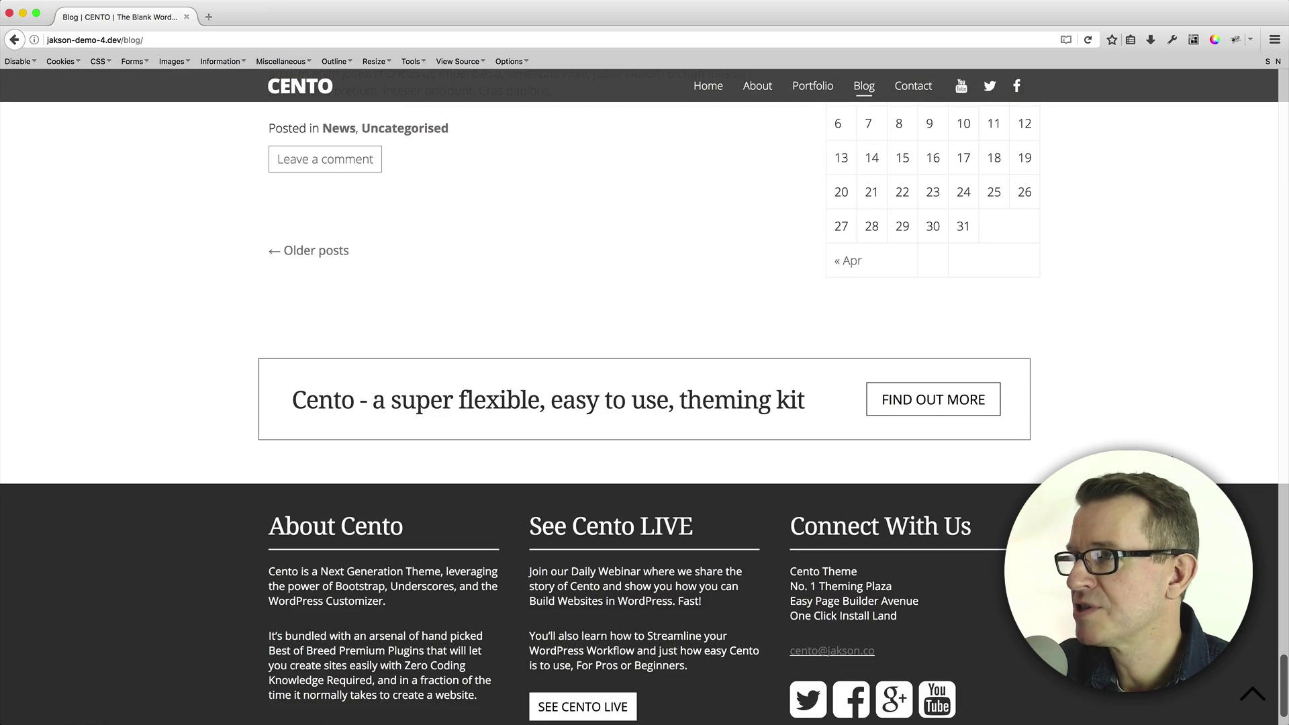
pyautogui.scroll(10, 1171, 457)
pyautogui.scroll(-6, 1172, 456)
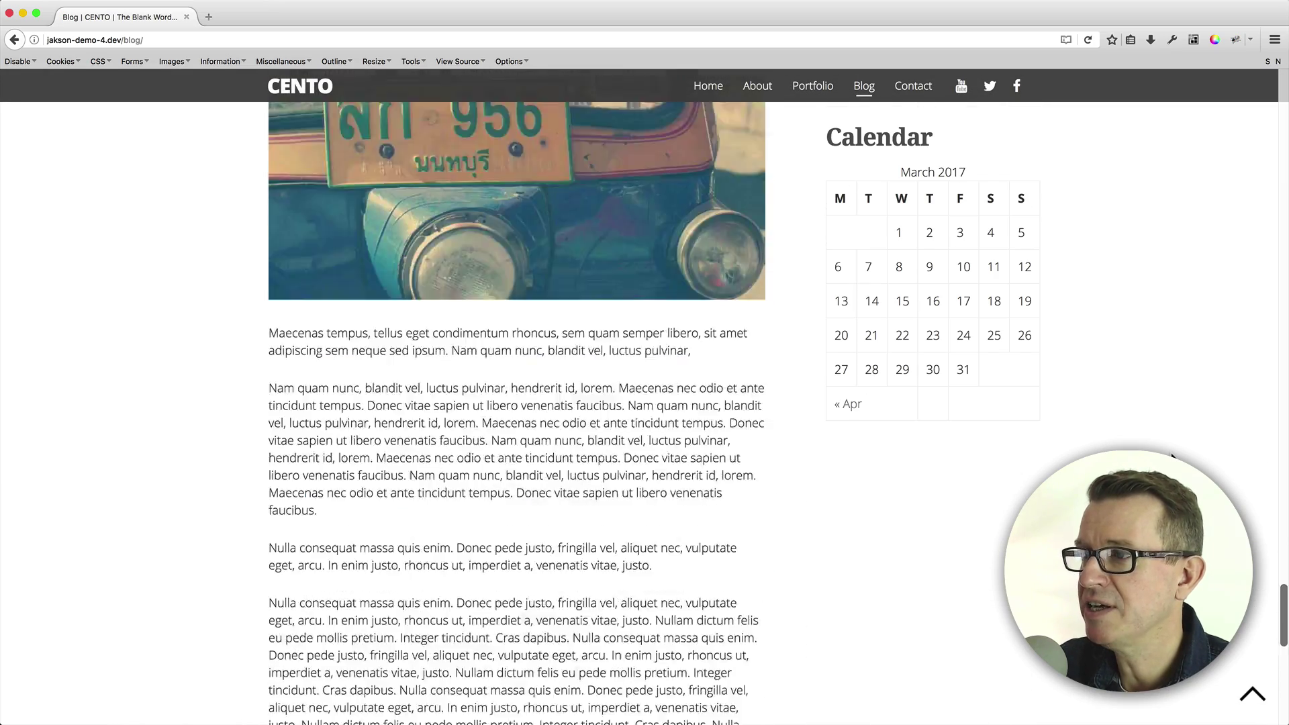
pyautogui.scroll(-5, 1172, 457)
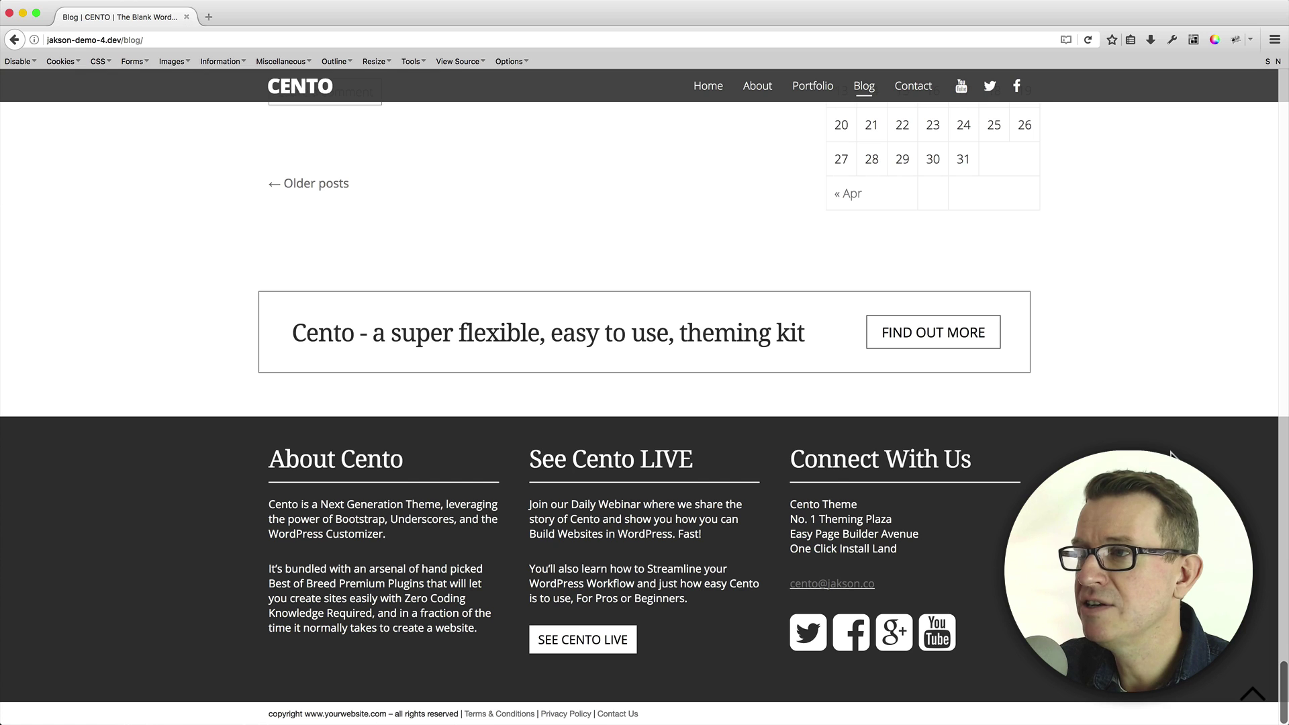